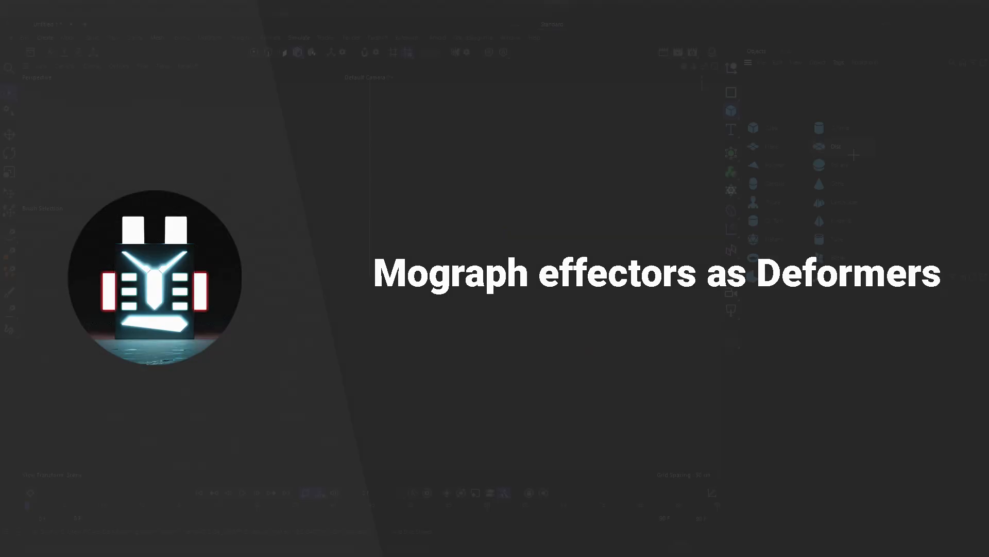
- Create a plane and set its width segments and height segments to 150 each
click(772, 149)
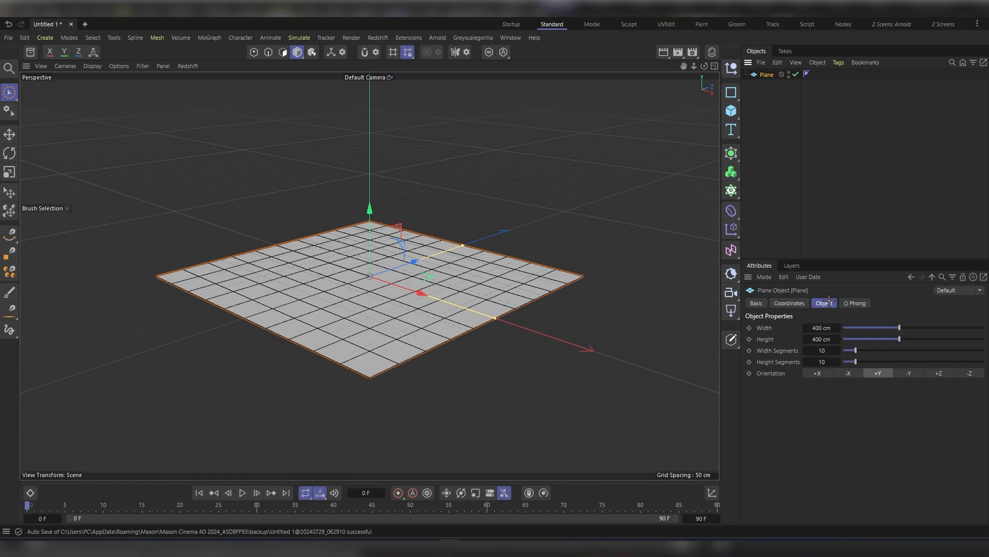
click(823, 351)
text(150)
key(Tab)
text(150)
key(Return)
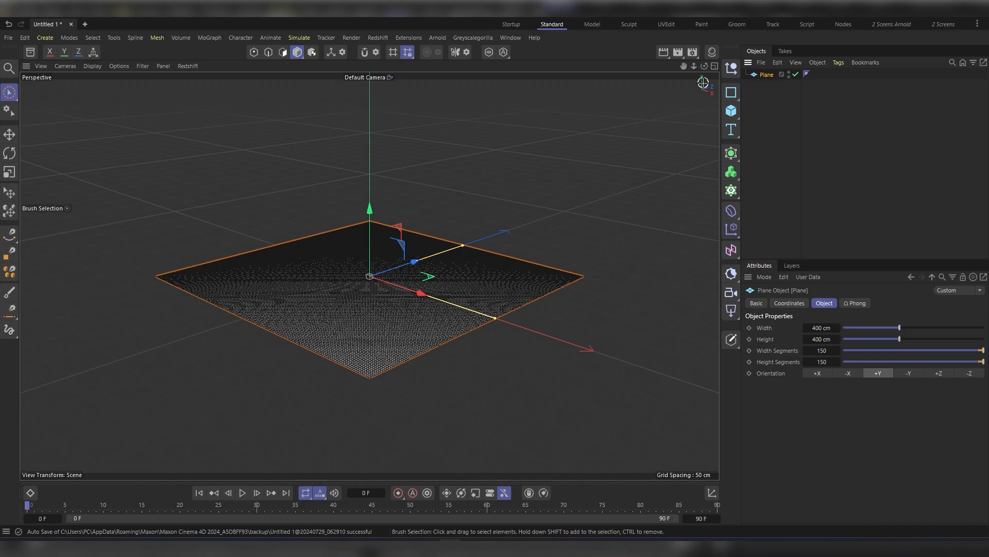
- Add a Plain effector as a child of the plane and set its deformation to Object
click(209, 38)
mouse_move(236, 58)
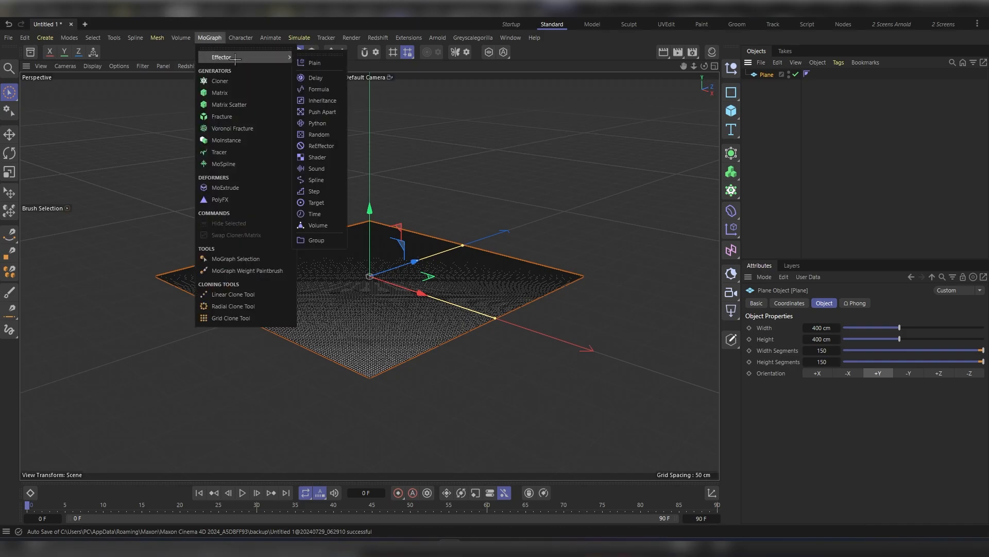
click(330, 63)
click(860, 303)
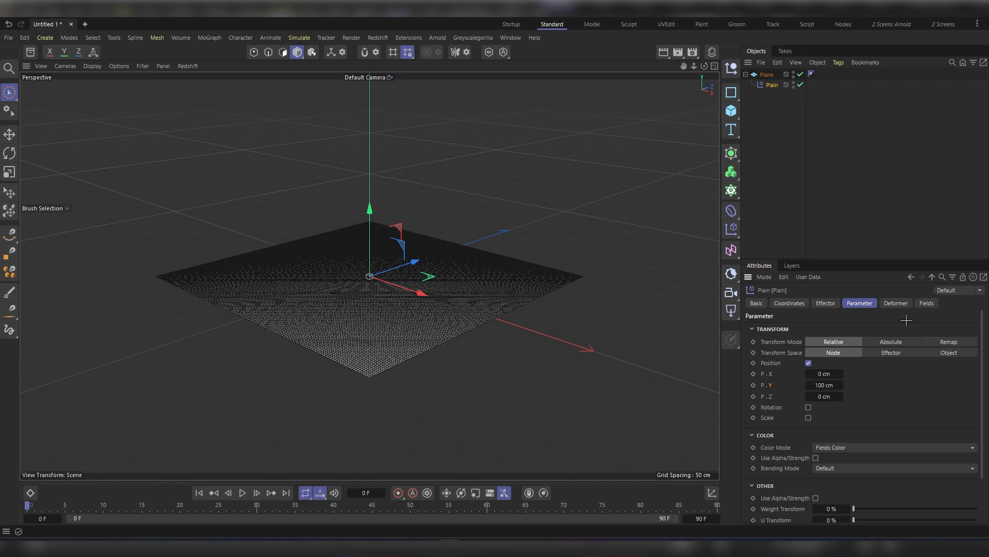
click(894, 303)
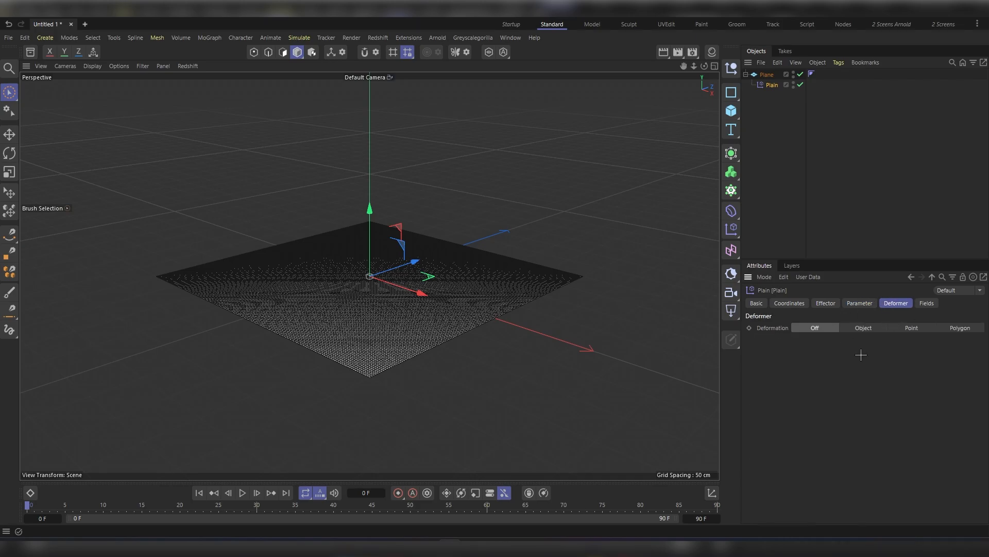
click(858, 328)
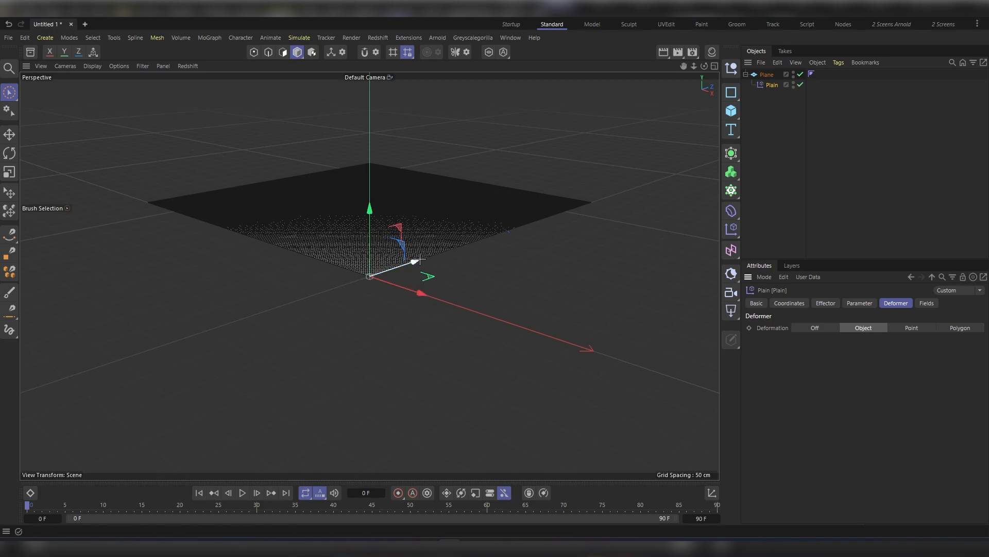
- Review the effector's position offsets and compare its Point and Polygon deformation modes, ending on Point
click(860, 305)
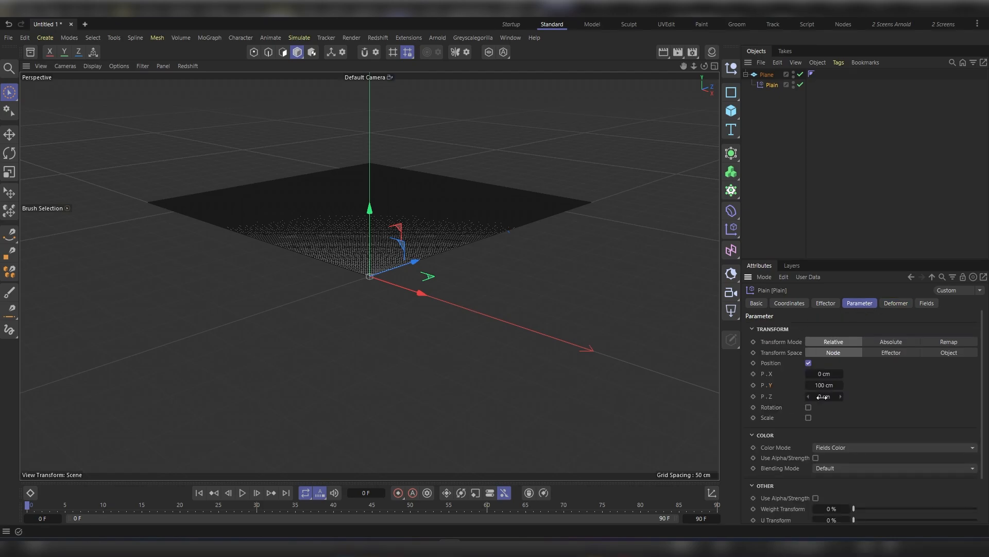
click(902, 308)
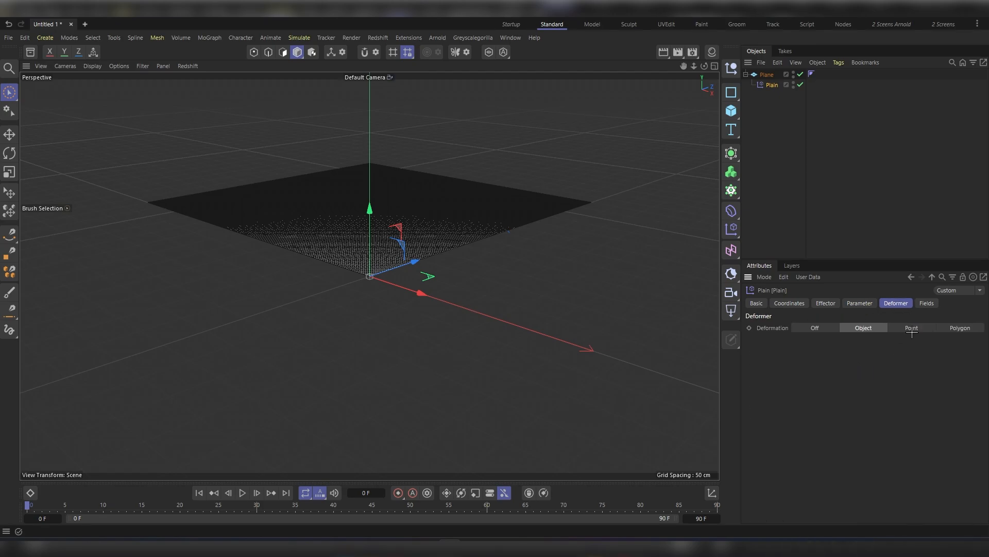
click(911, 329)
click(958, 329)
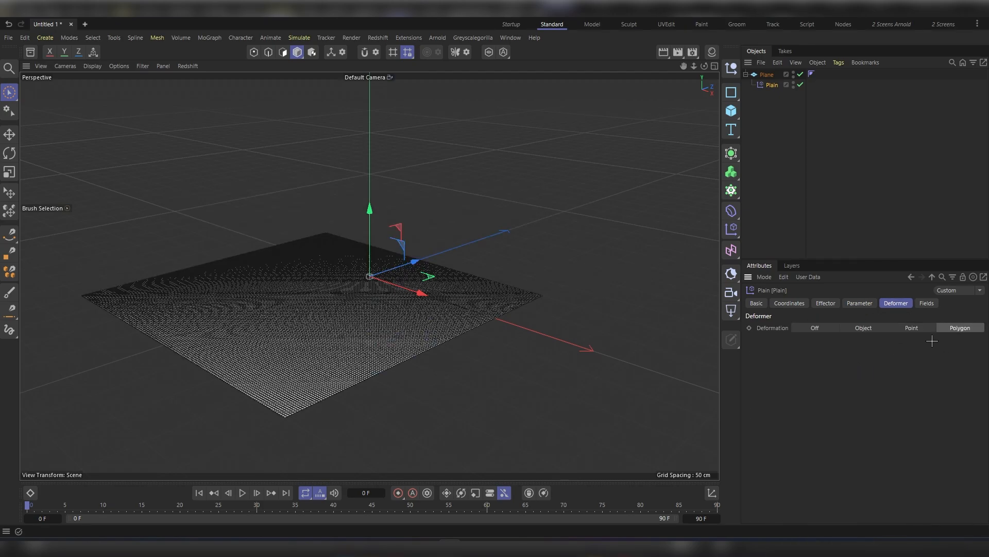
click(918, 328)
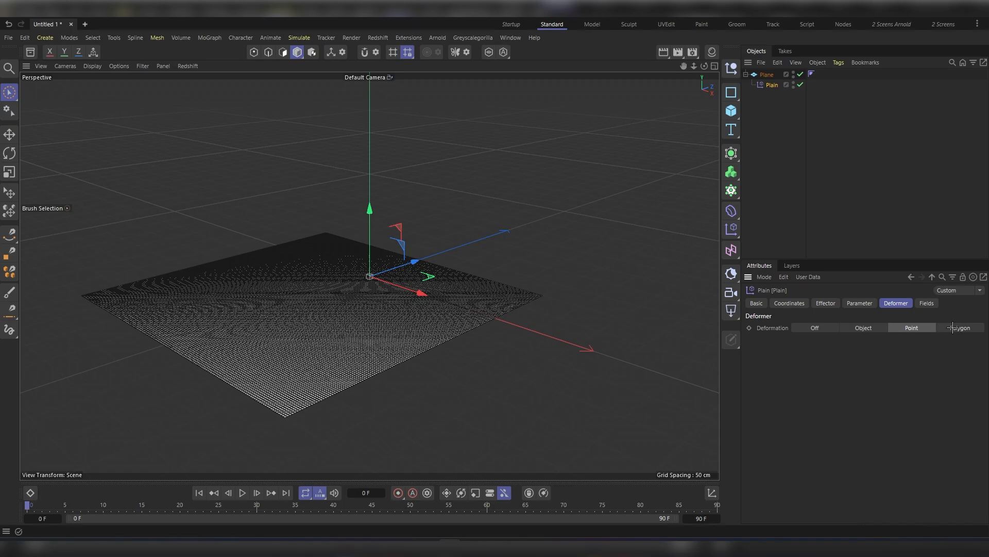
- Add a Linear Field to the Plain effector and stretch its length to about 102 cm
click(927, 303)
click(768, 405)
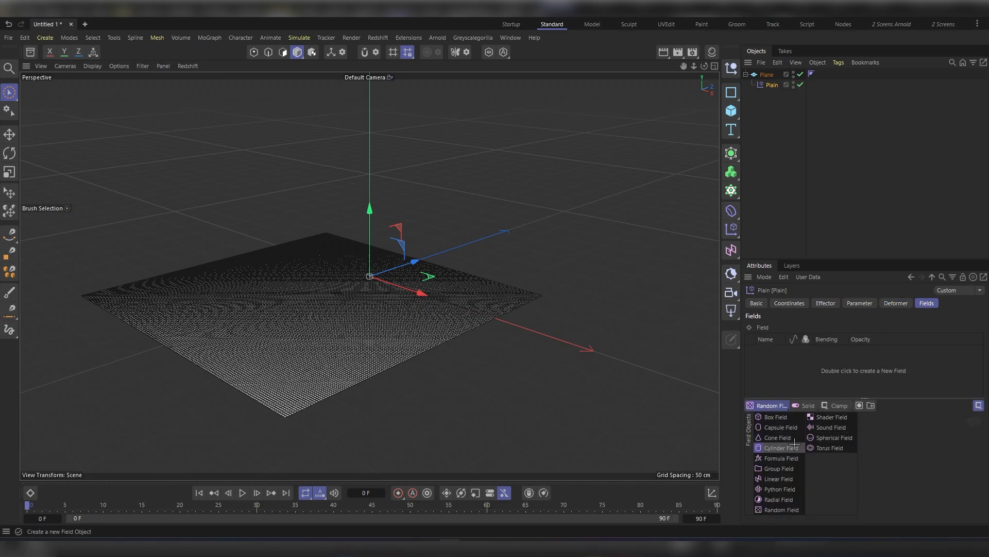
click(778, 478)
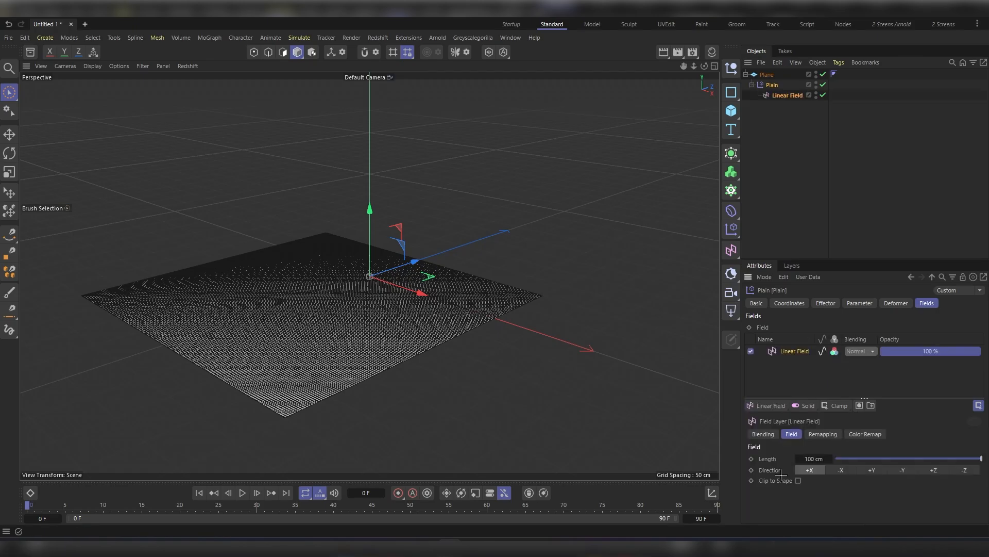
alt+drag(361, 266, 376, 339)
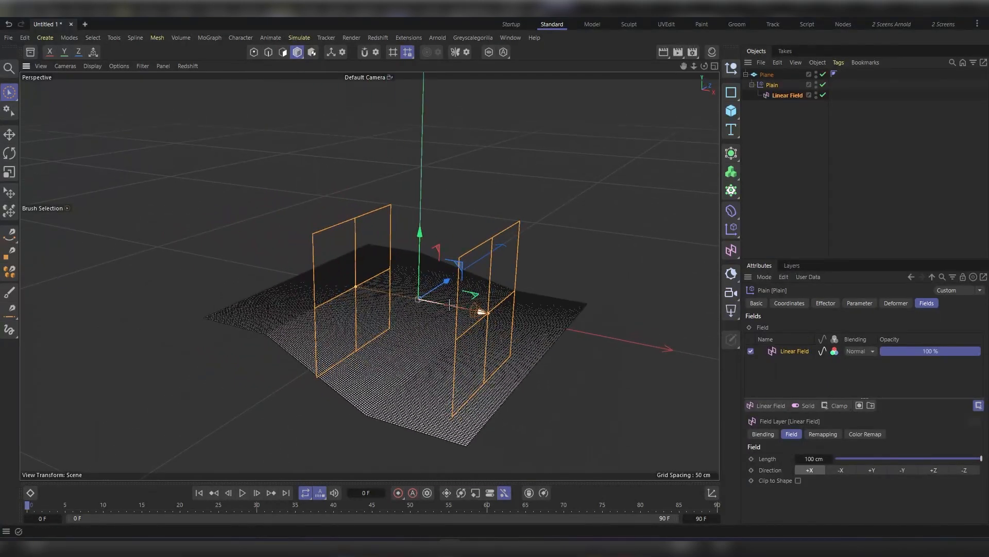
drag(489, 316, 485, 335)
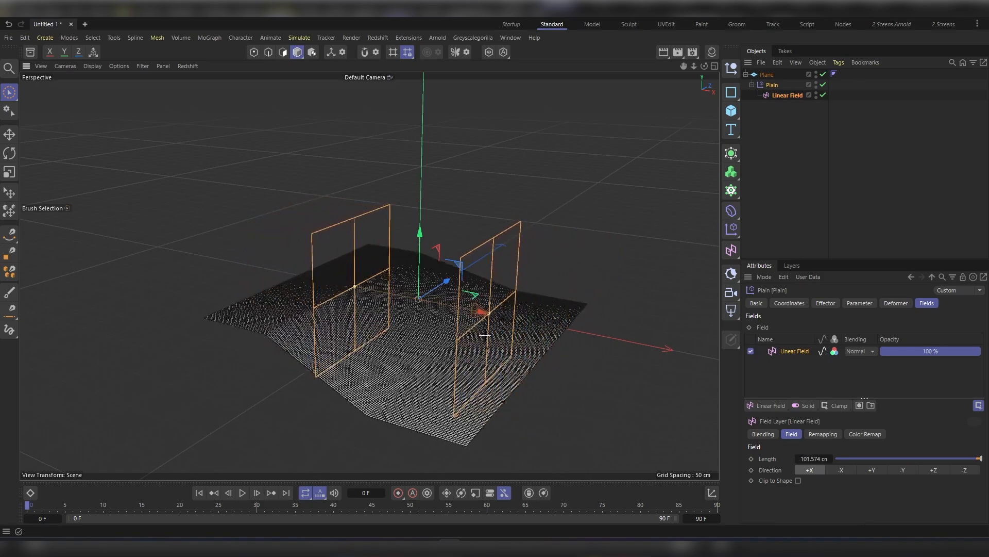
- Set the Plain effector's deformation to Polygon and delete its Linear Field layer and object
click(902, 305)
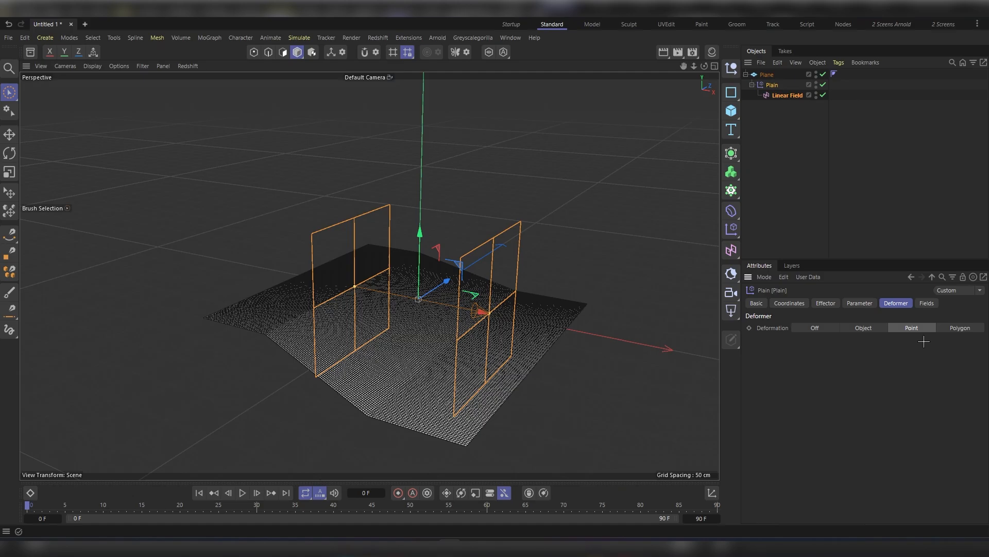
click(961, 329)
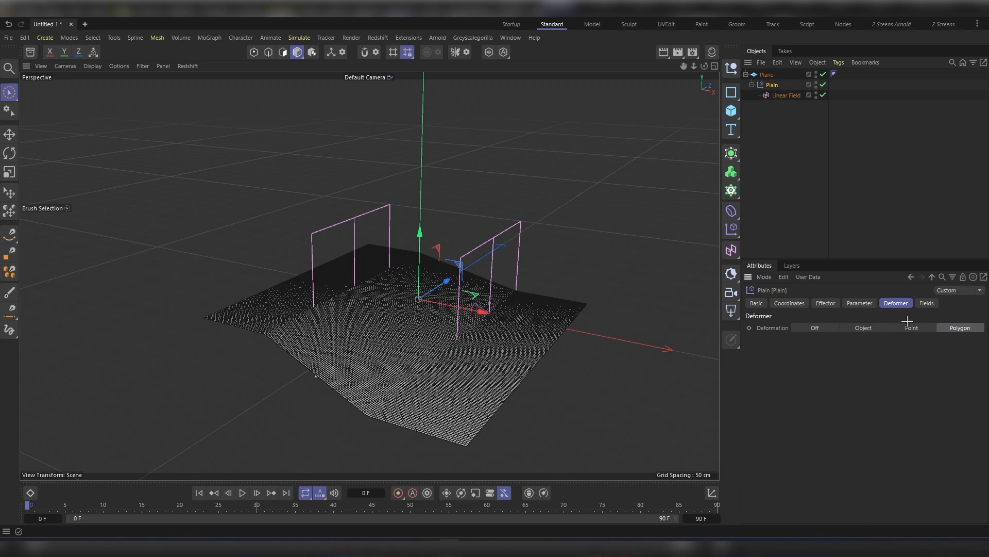
click(925, 302)
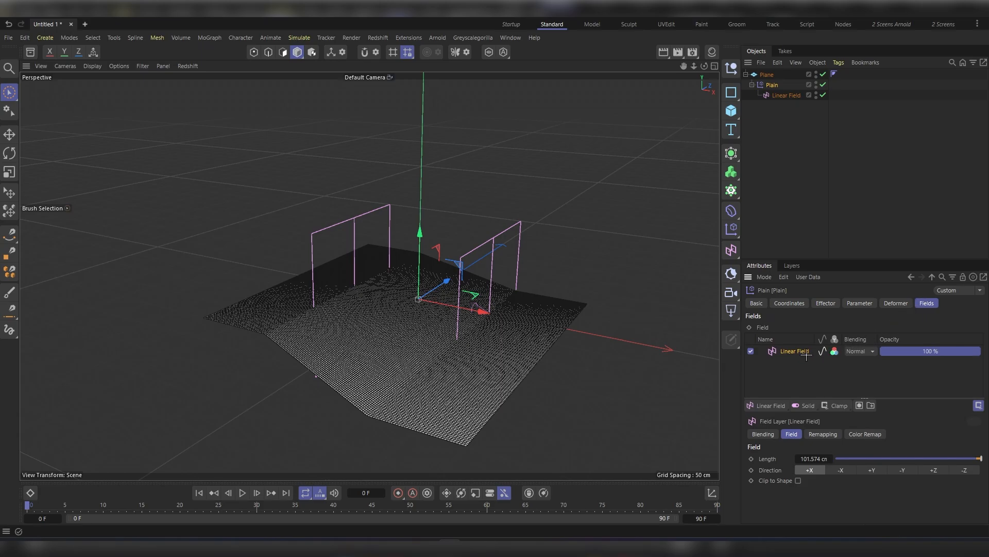
click(789, 349)
key(Delete)
click(774, 95)
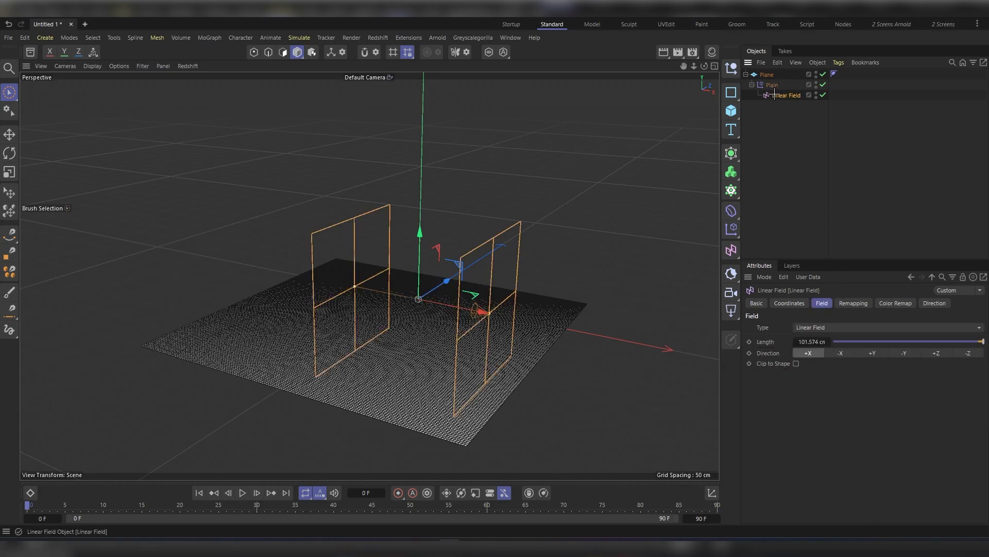
key(Delete)
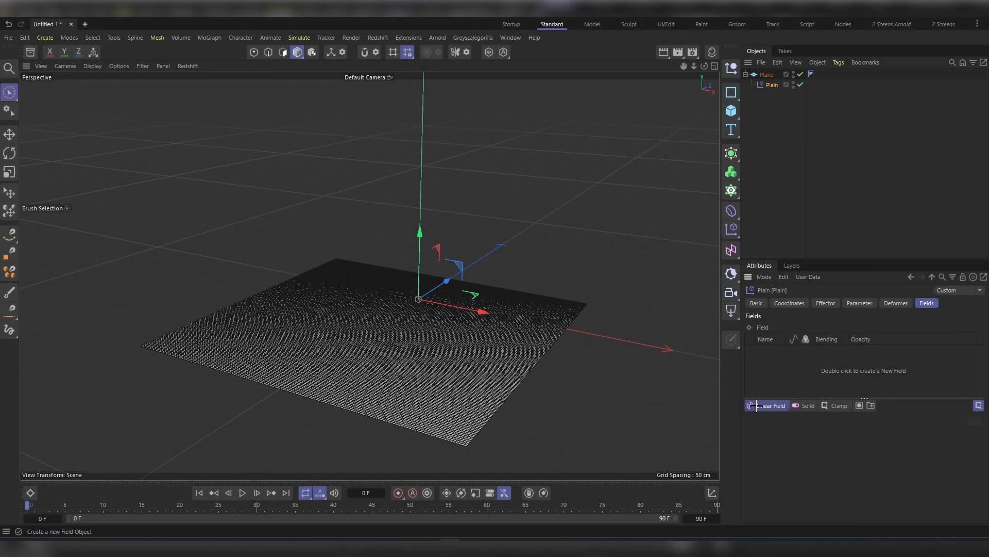
- Add a Torus Field to the Plain effector and inspect its influence on the plane from above
click(768, 406)
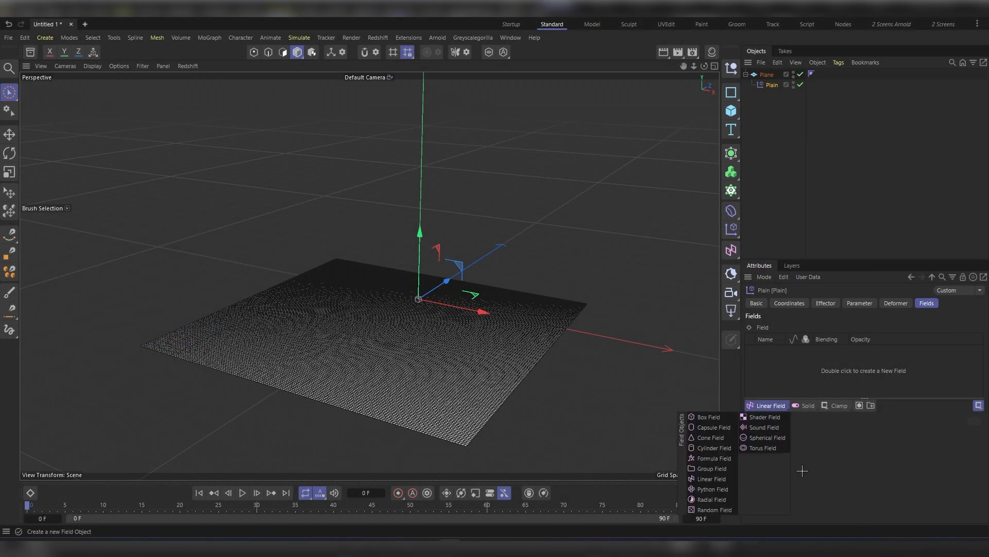
click(763, 447)
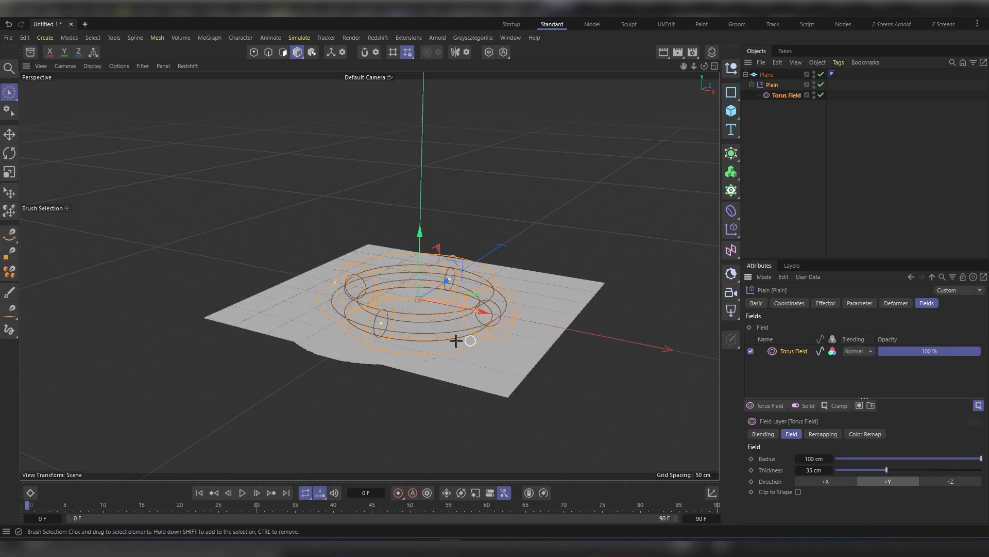
alt+drag(457, 337, 417, 393)
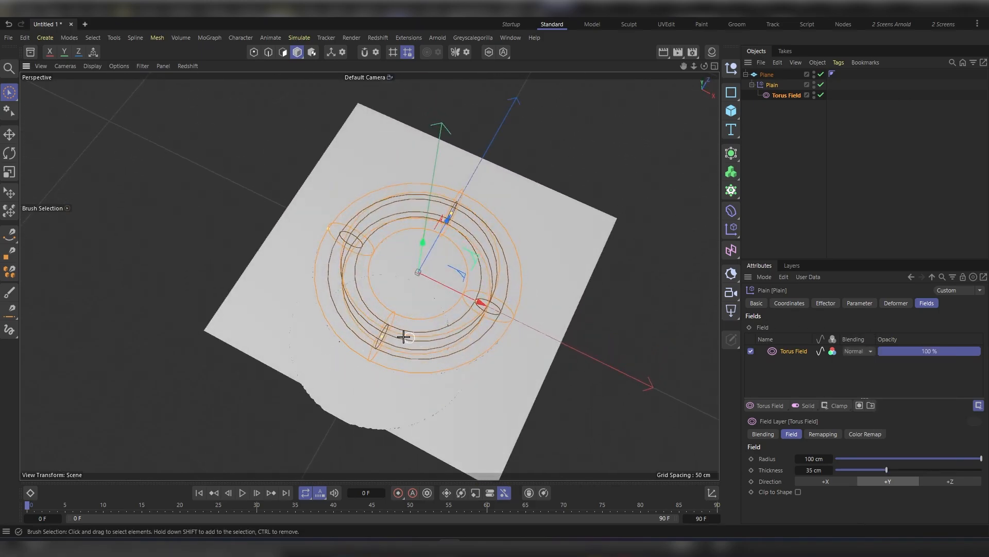
- Set the Plain effector's position offset to 0 cm in Y and 100 cm in Z
click(860, 303)
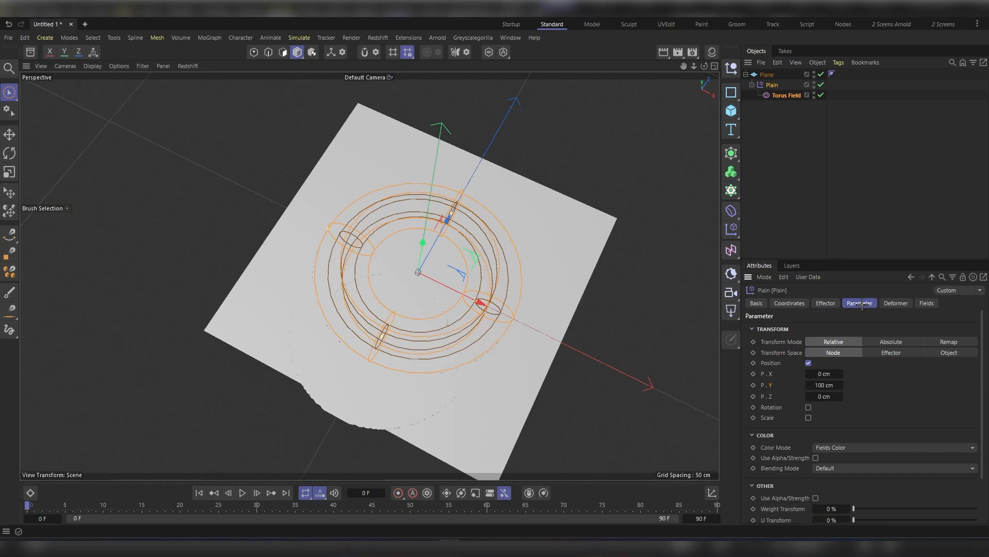
double_click(824, 384)
text(0)
key(Return)
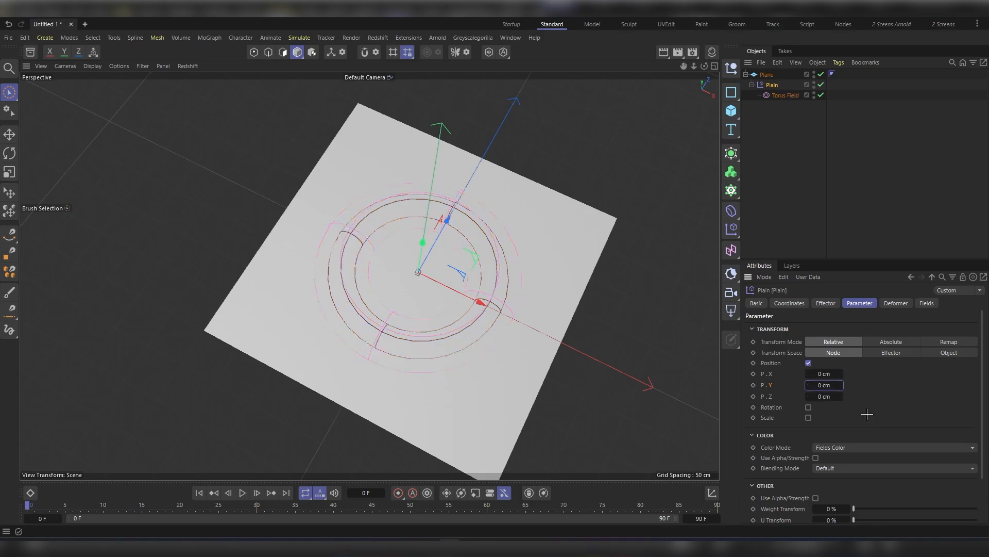
key(Tab)
text(1)
key(Return)
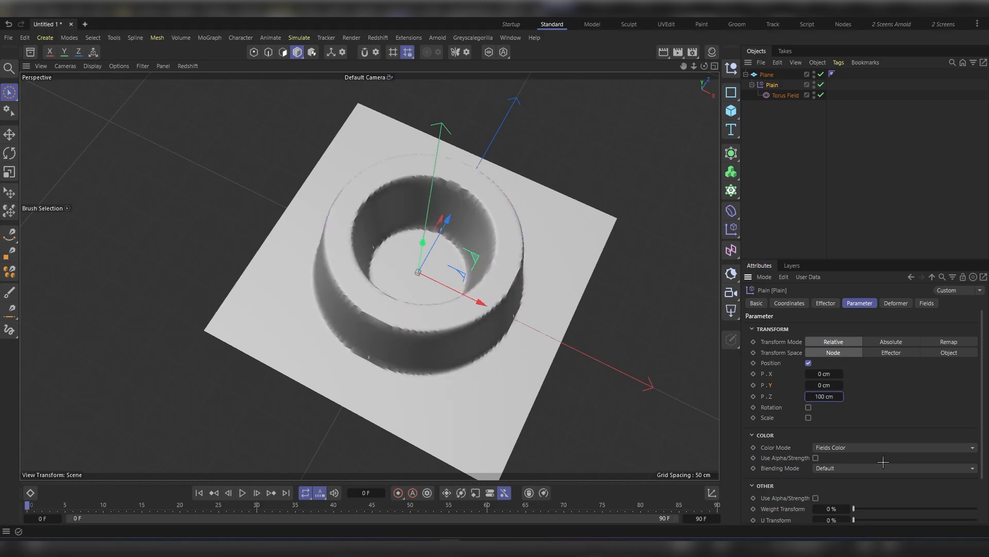
- Reduce the Plain effector's Z position offset to 20 cm
alt+drag(426, 401, 467, 293)
click(830, 396)
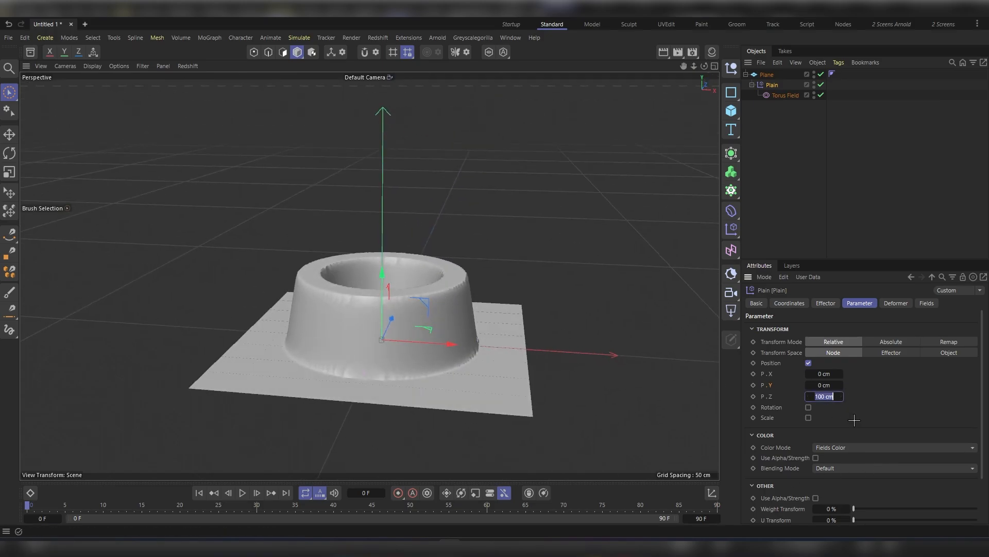
text(20)
key(Return)
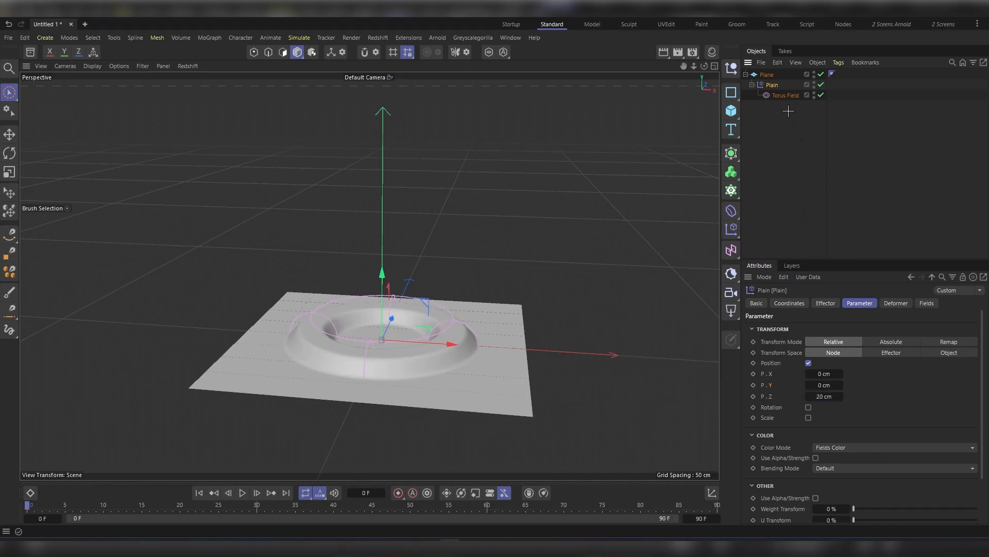
- Set the Torus Field's radius to 94 cm and its thickness to 10 cm
click(787, 94)
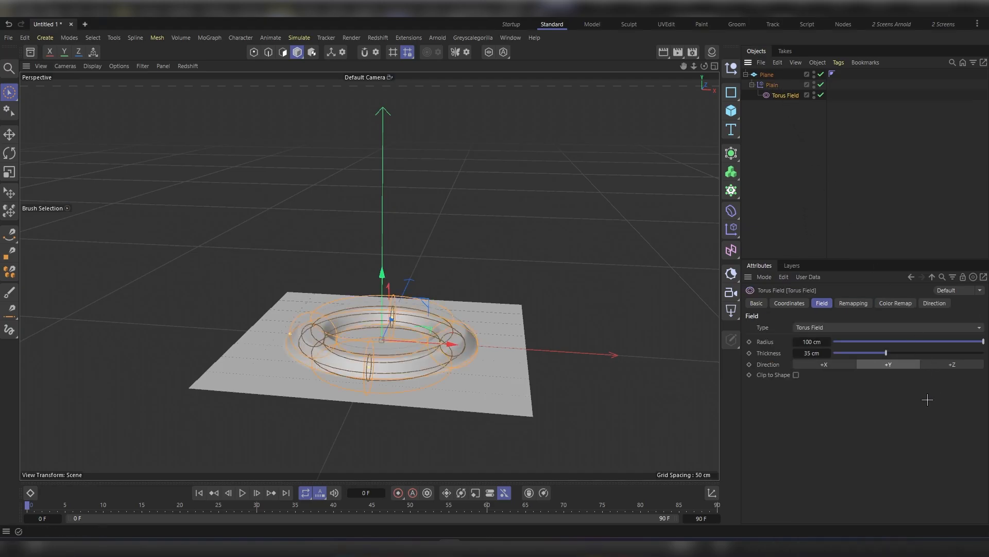
mouse_move(968, 344)
mouse_down()
mouse_move(827, 342)
mouse_move(983, 342)
mouse_up()
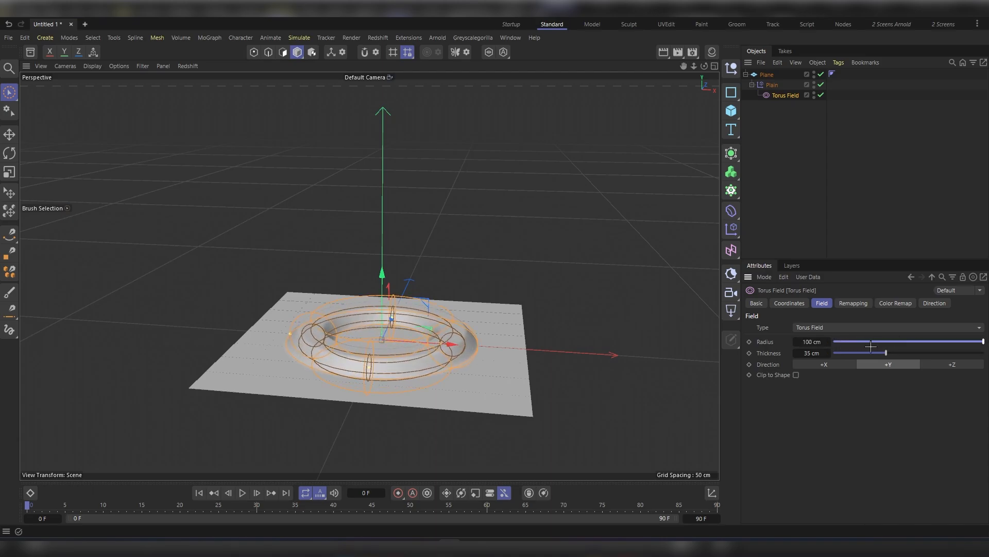
mouse_move(810, 341)
mouse_down()
mouse_move(855, 342)
mouse_move(778, 342)
mouse_move(912, 341)
mouse_move(817, 346)
mouse_up()
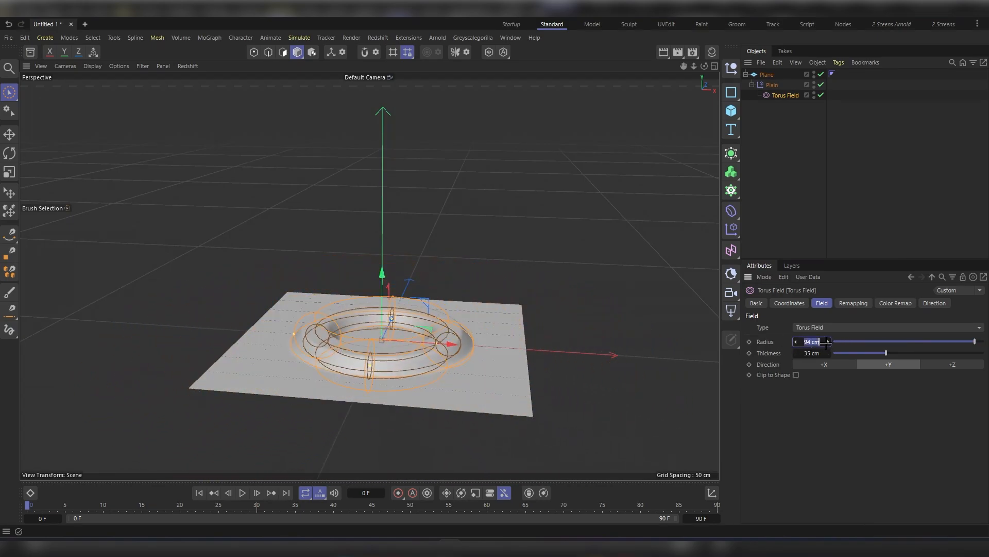
click(812, 354)
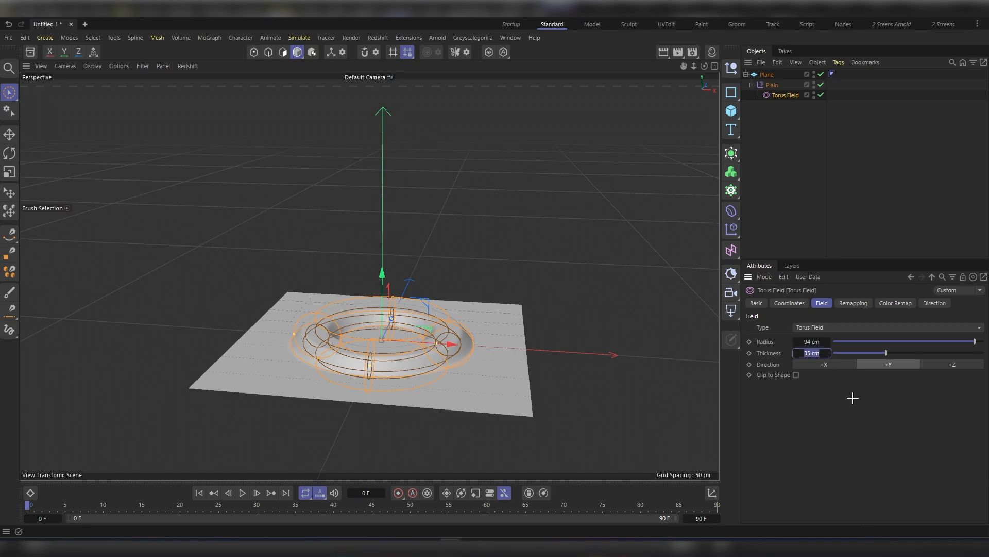
text(5)
key(Return)
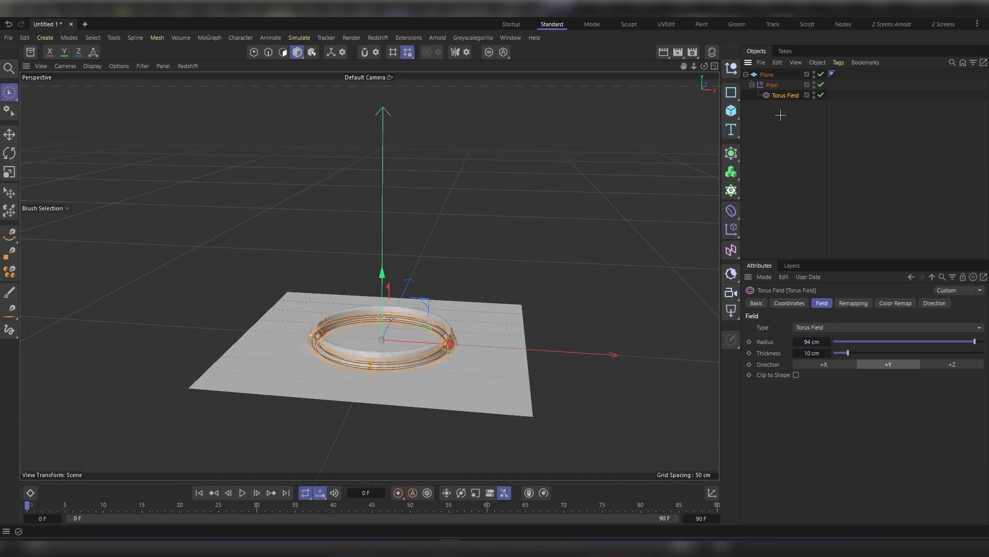
- Add a Random Field above the Torus Field in the Plain effector's fields and set its blending to Overlay
click(768, 86)
click(927, 303)
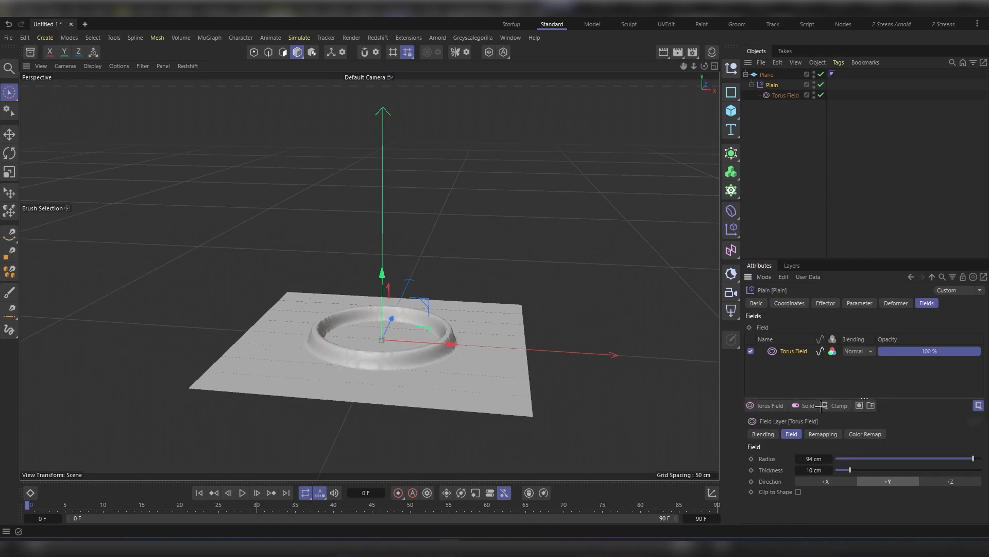
click(764, 404)
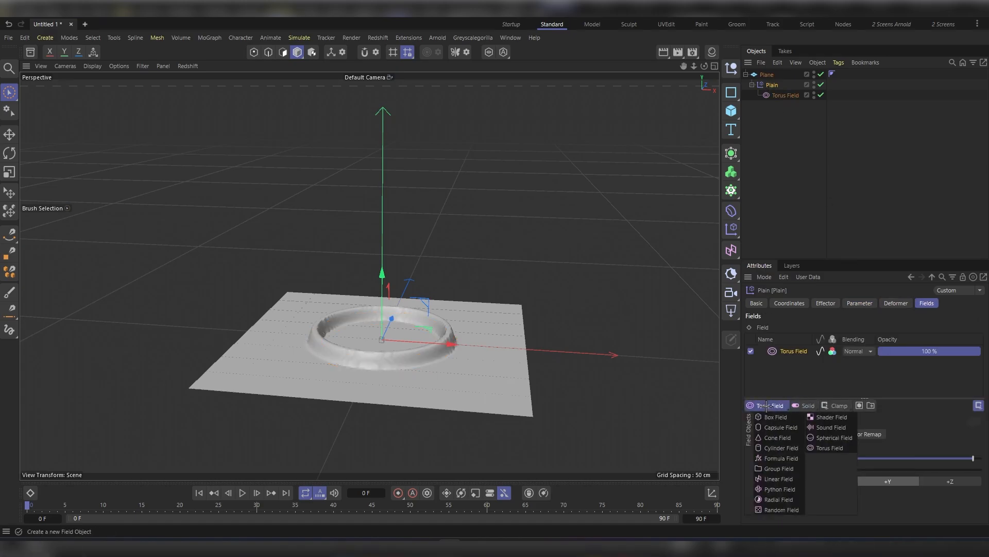
click(781, 510)
click(863, 351)
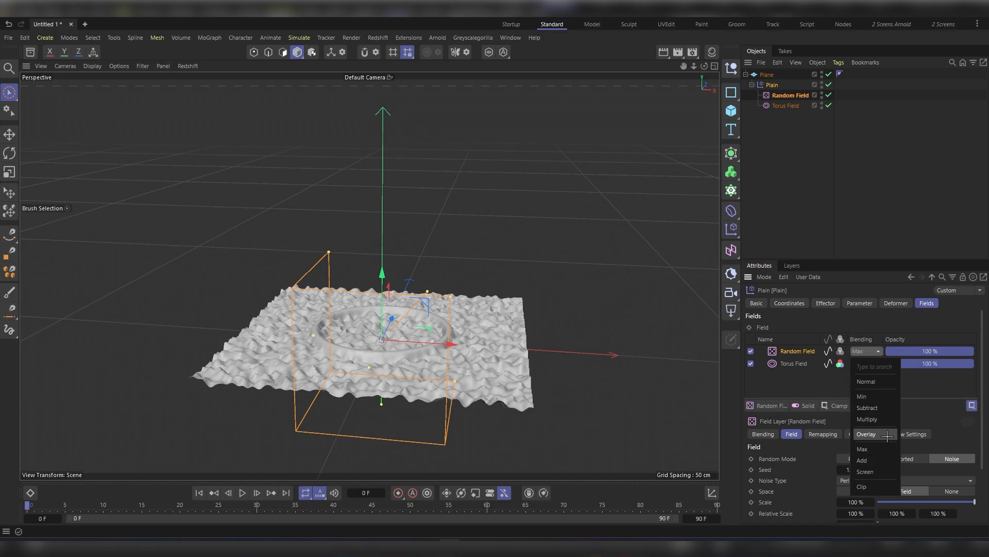
click(866, 434)
- Set the Random Field's noise scale to 62%
scroll(806, 427, down, 3)
drag(855, 431, 868, 431)
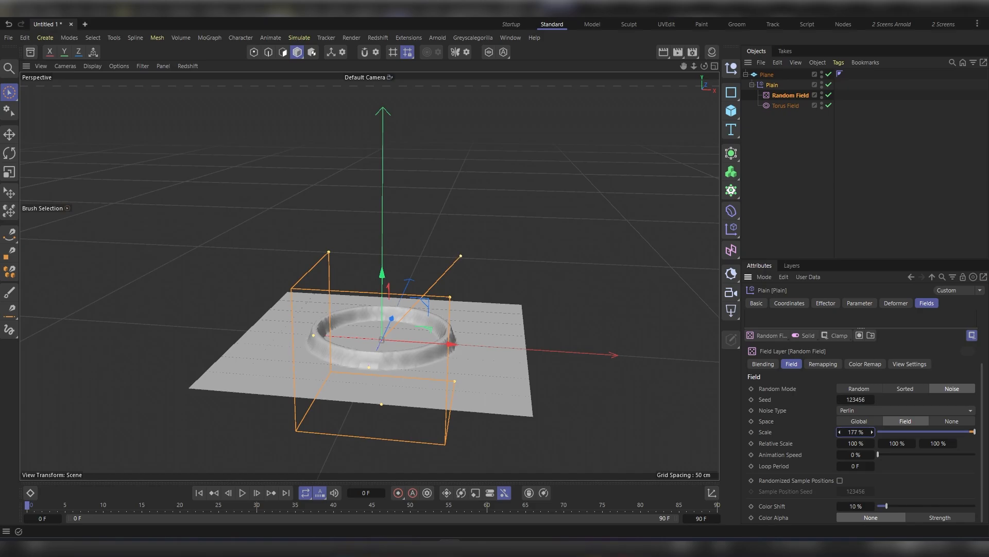
drag(856, 432, 854, 431)
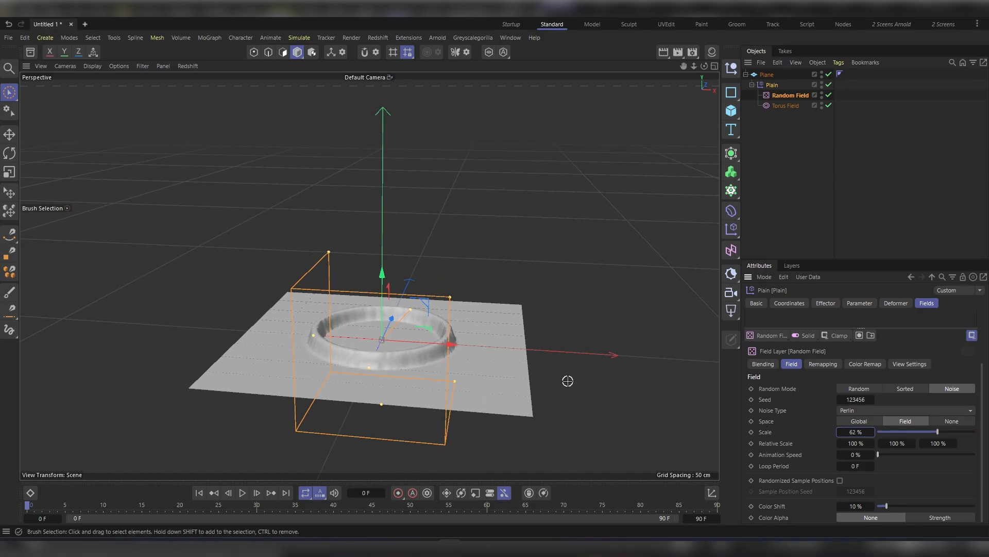
scroll(807, 361, up, 3)
- Set the Torus Field's radius to 0 cm and keyframe it at frame 0
click(786, 106)
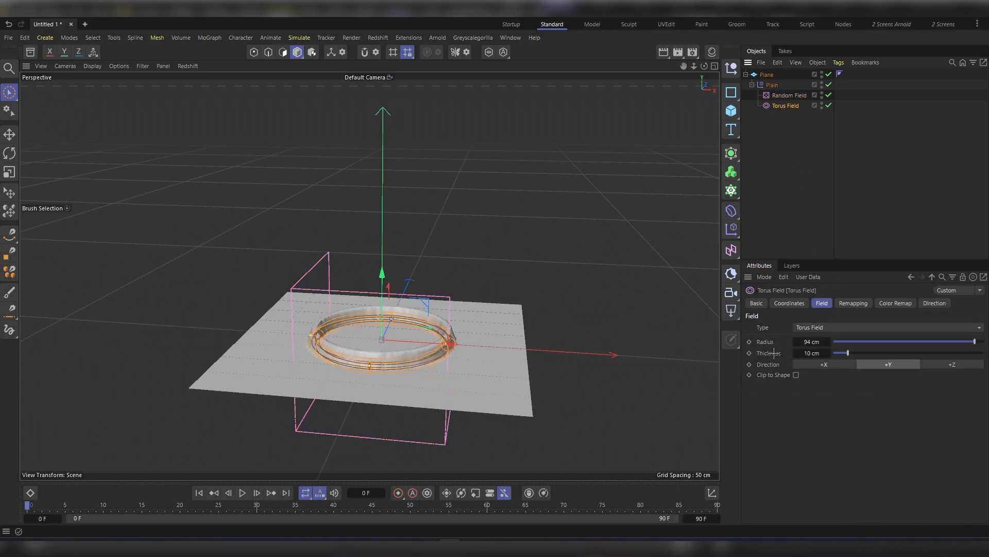
click(809, 343)
text(0)
key(Return)
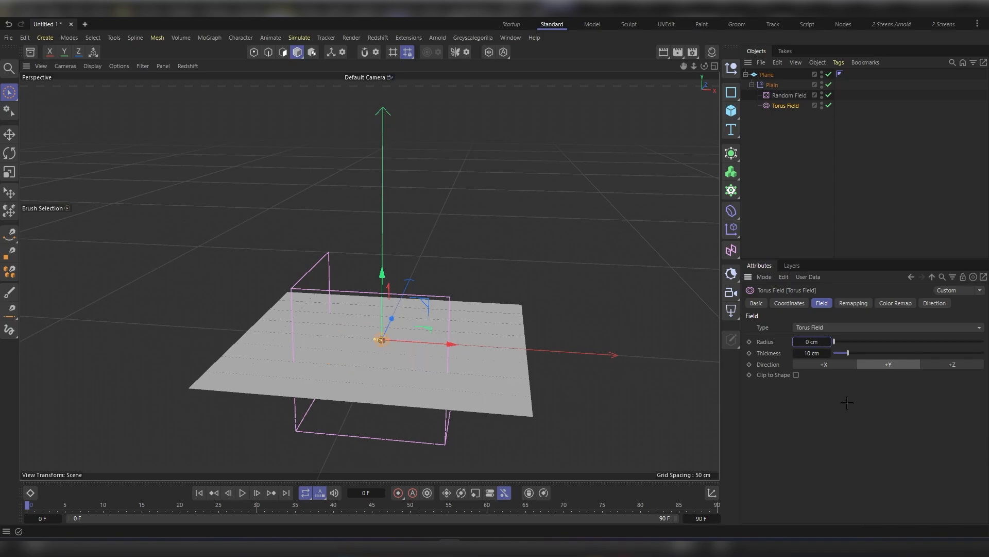
click(750, 342)
- Set the Torus Field's radius to 300 cm at frame 30 and keyframe it
click(257, 506)
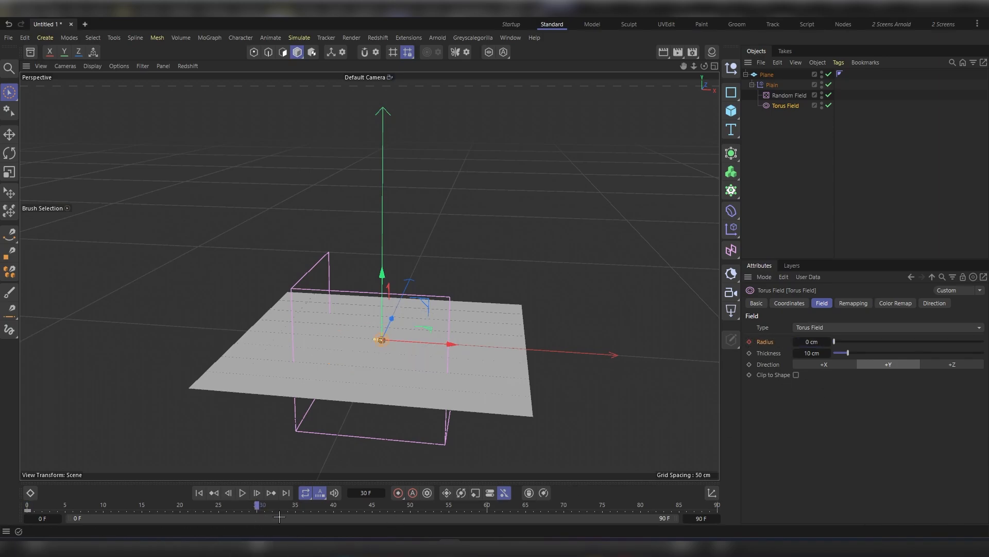
click(816, 342)
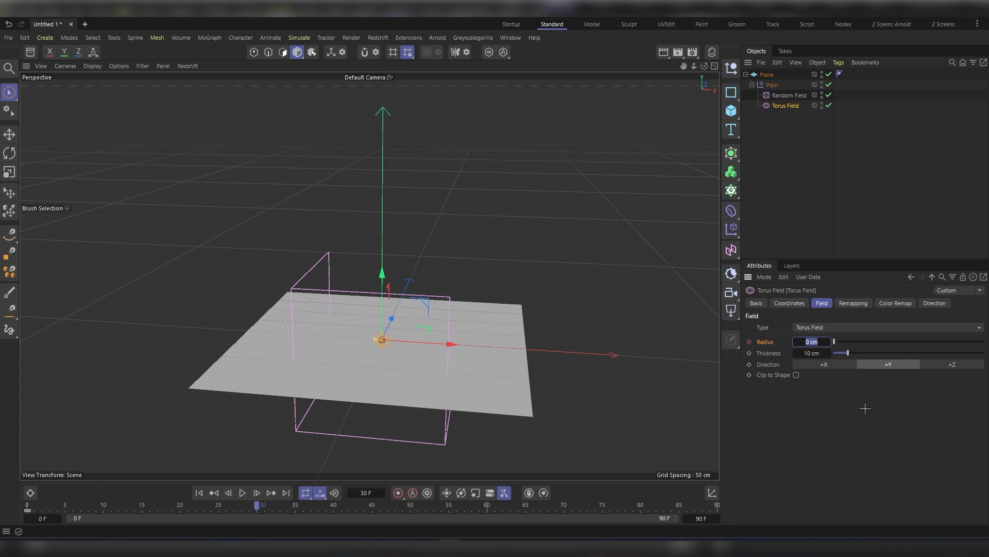
text(100)
key(Return)
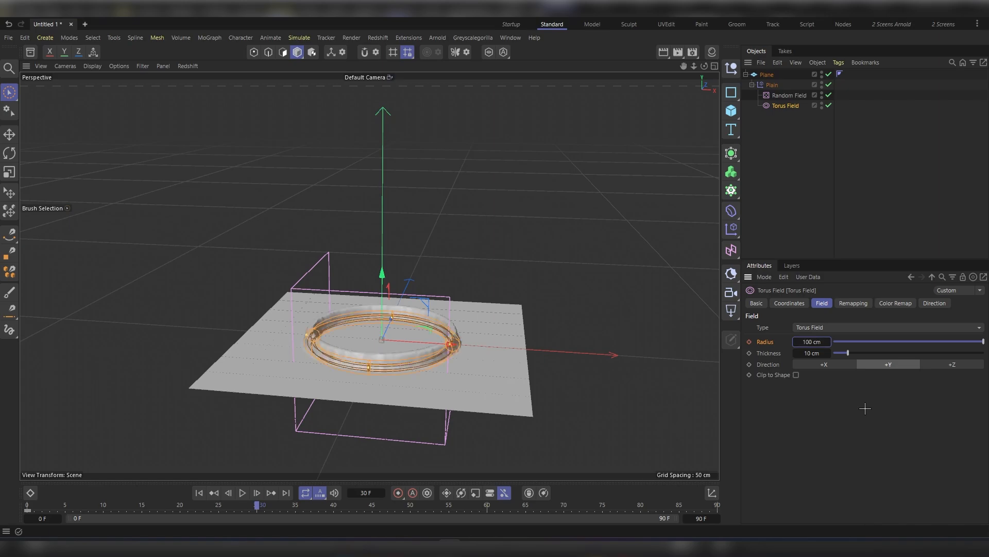
drag(807, 341, 891, 342)
click(809, 343)
text(300)
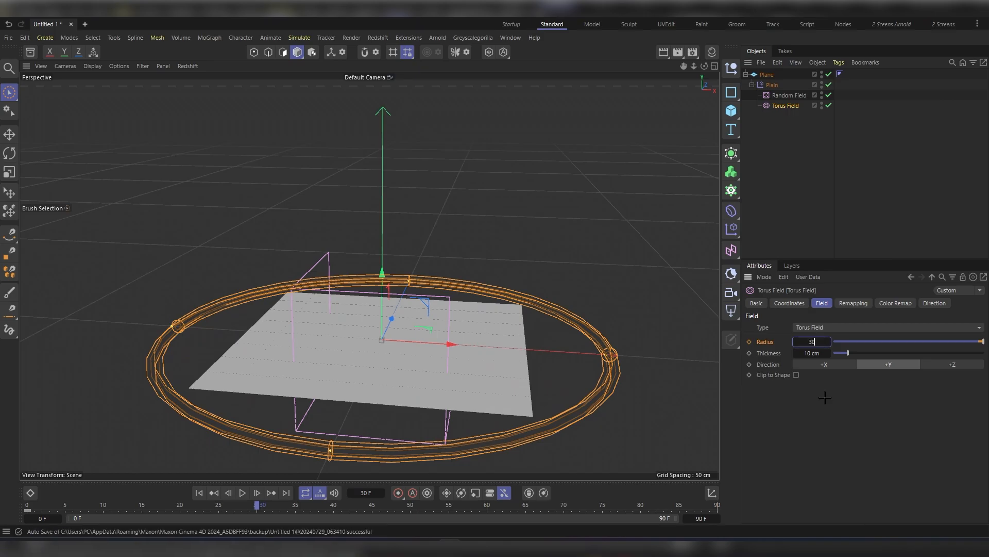
key(Return)
- Play the expanding torus animation from frame 0 and check how the ripple crosses the plane
drag(256, 504, 23, 502)
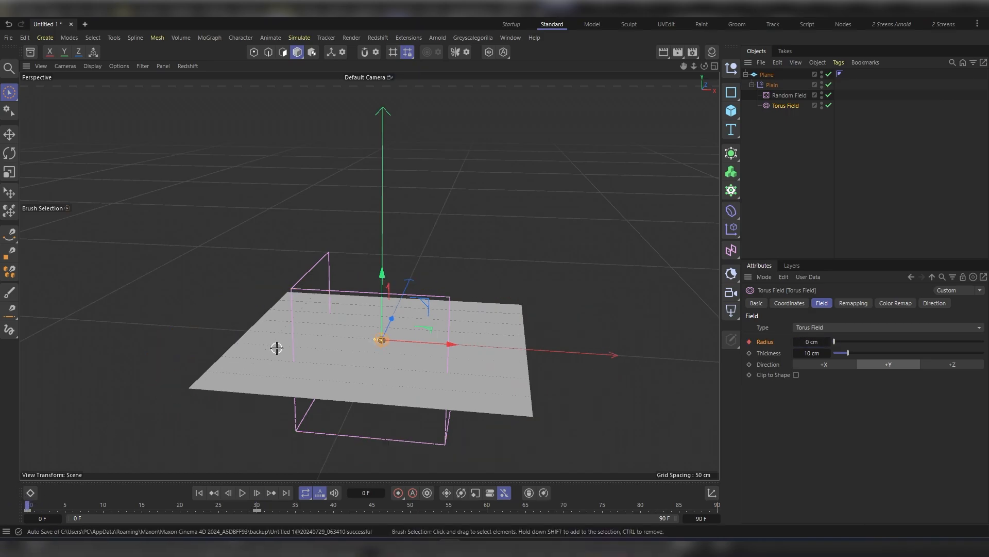
key(F8)
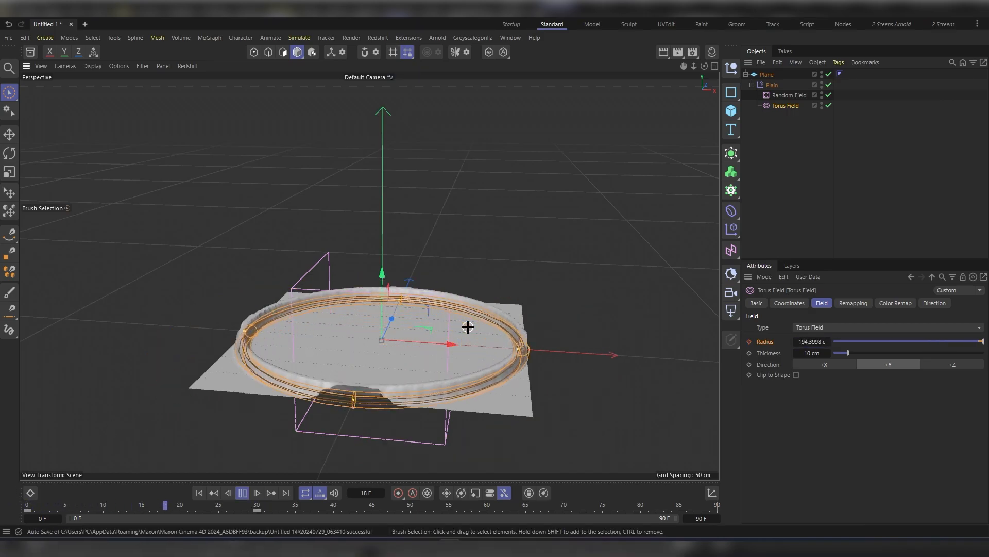
key(F8)
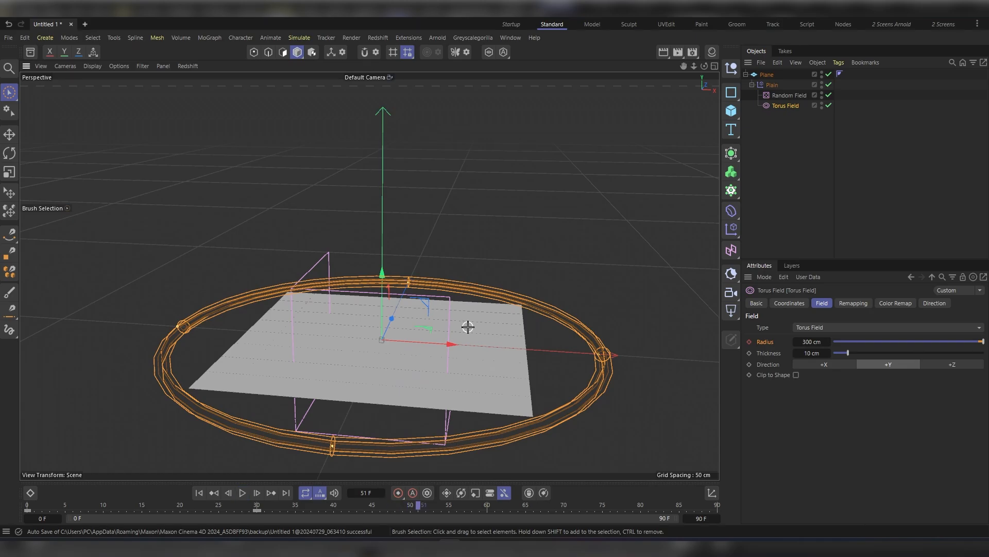
scroll(468, 326, down, 3)
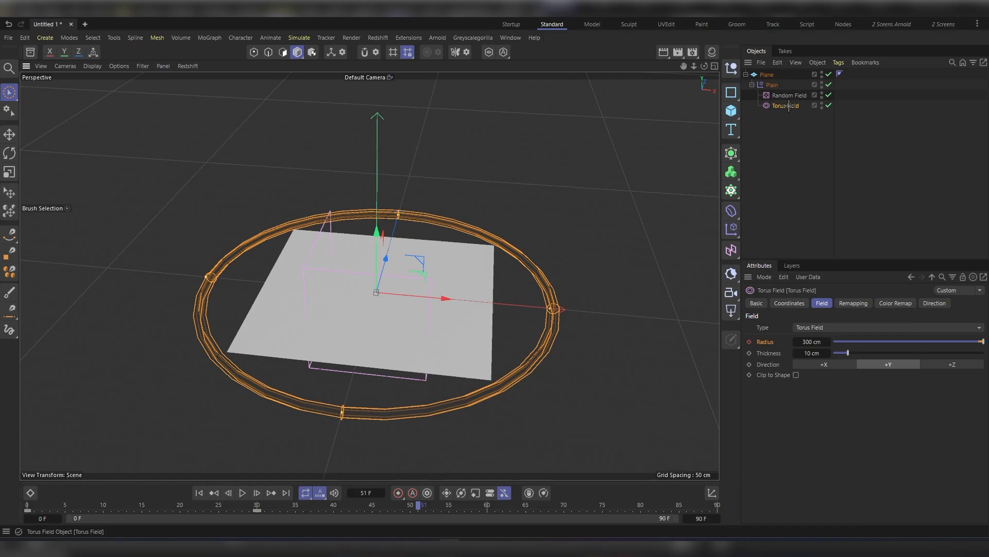
- Duplicate the Torus Field and add the copy to the Plain effector's fields with Max blending
drag(786, 106, 790, 101)
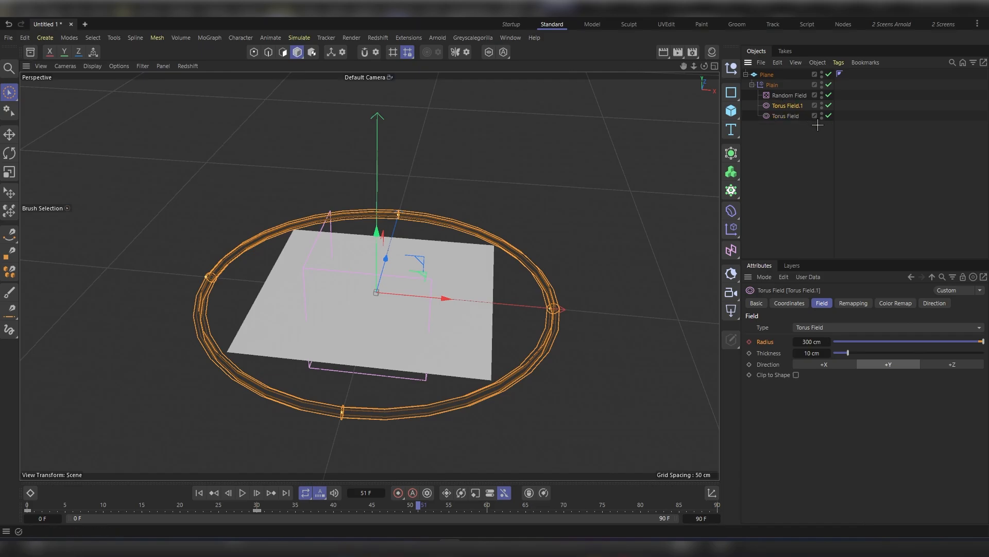
click(772, 85)
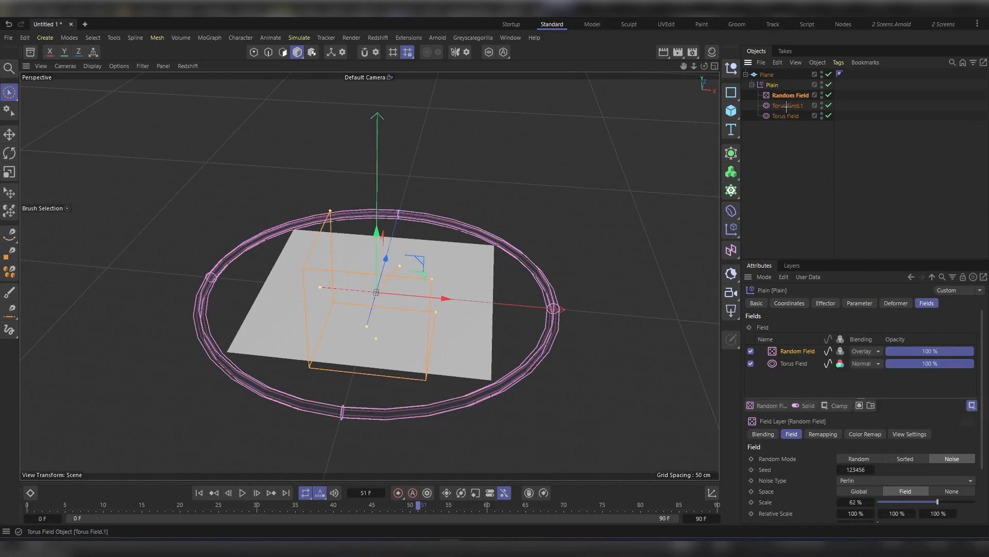
drag(783, 105, 806, 381)
click(863, 363)
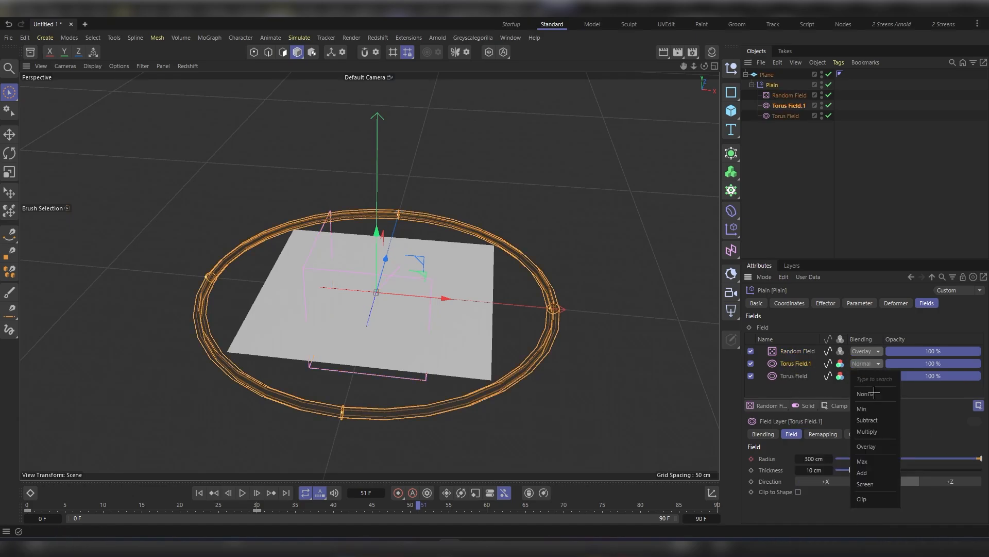
click(885, 461)
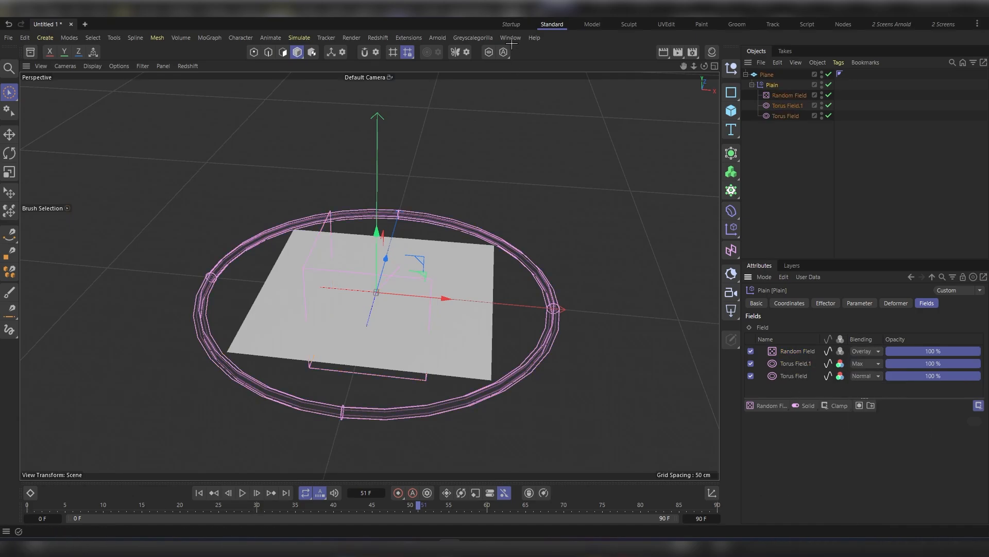
- Open the Dope Sheet timeline and shift the duplicate Torus Field's radius keyframes to frames 10 and 40
click(511, 38)
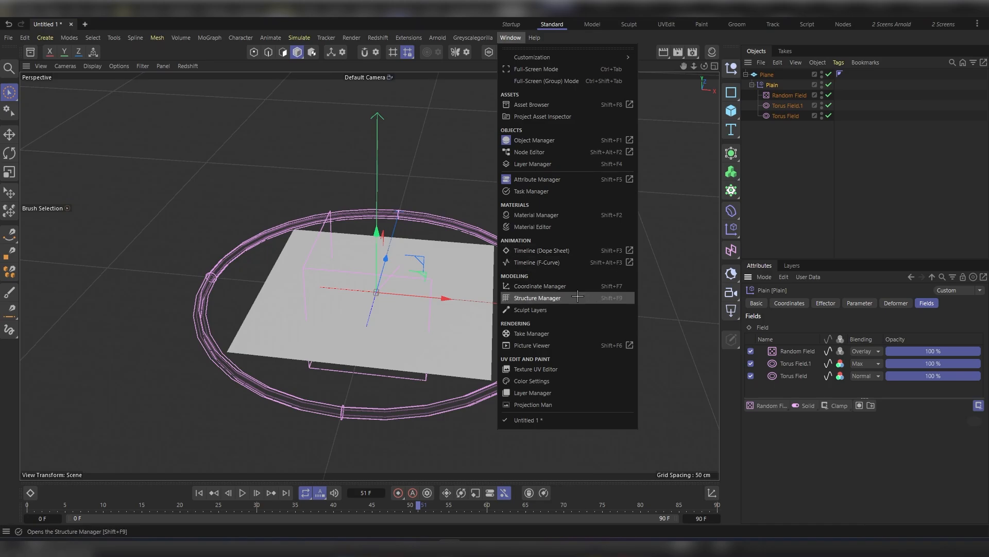
click(576, 251)
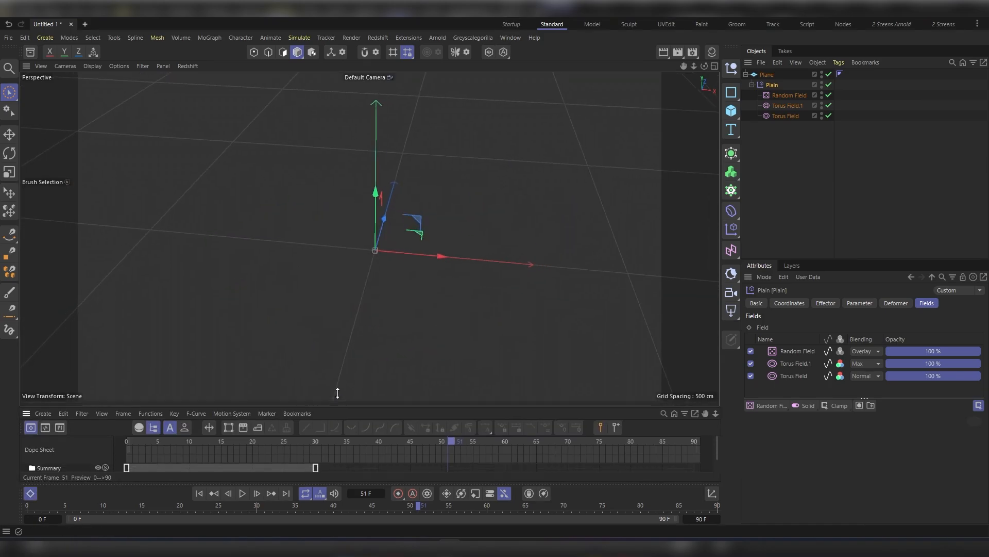
click(47, 400)
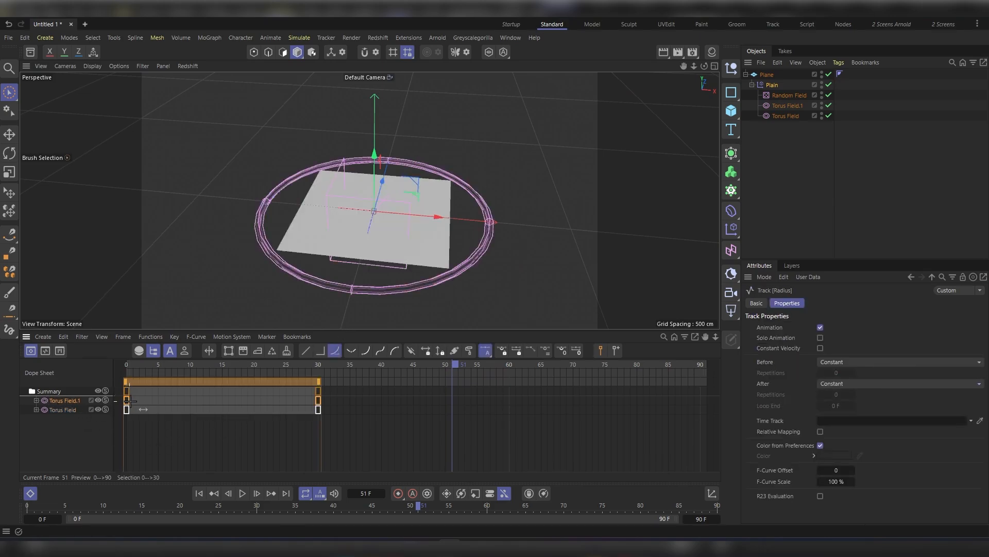
drag(130, 401, 190, 401)
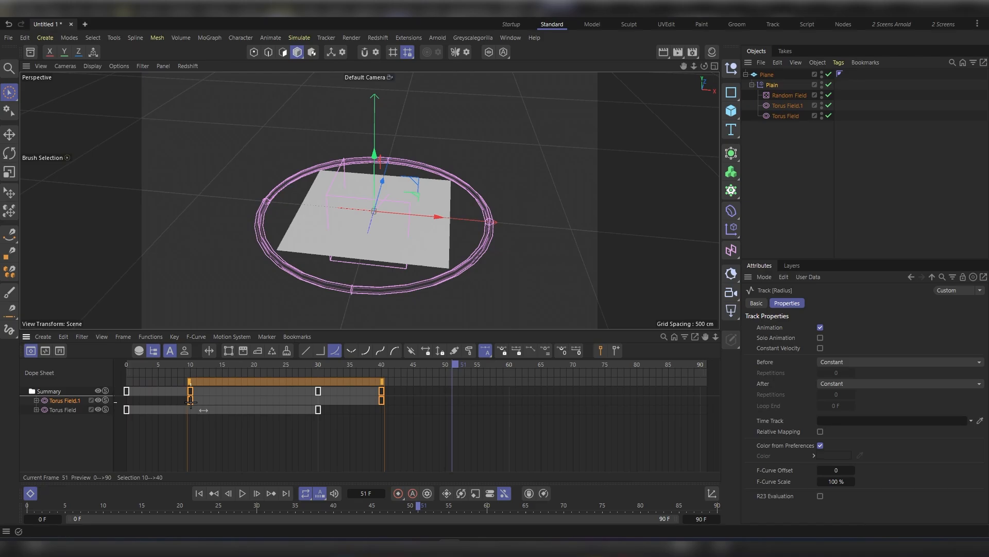
click(236, 433)
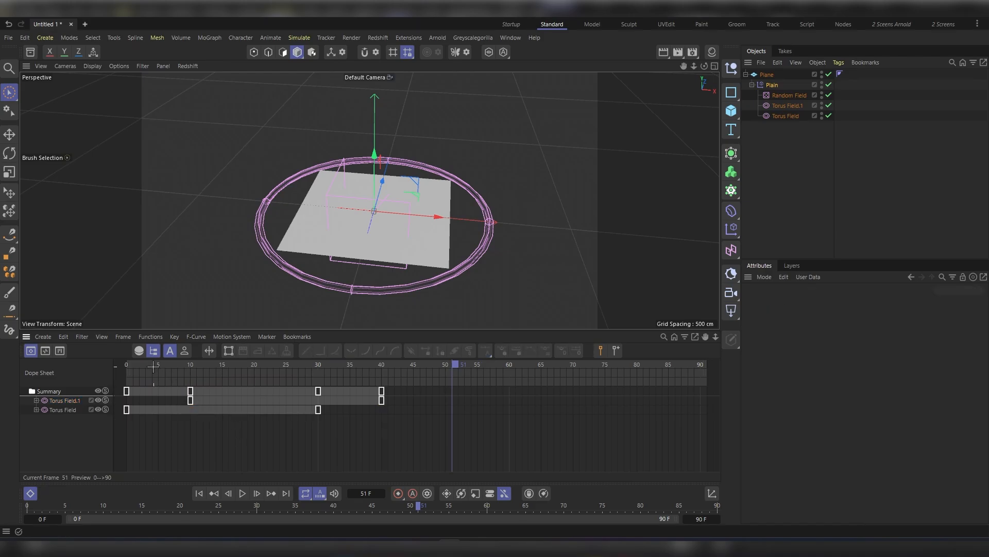
- Play the two staggered torus ripples from the start and return to frame 0
drag(154, 365, 116, 366)
key(F8)
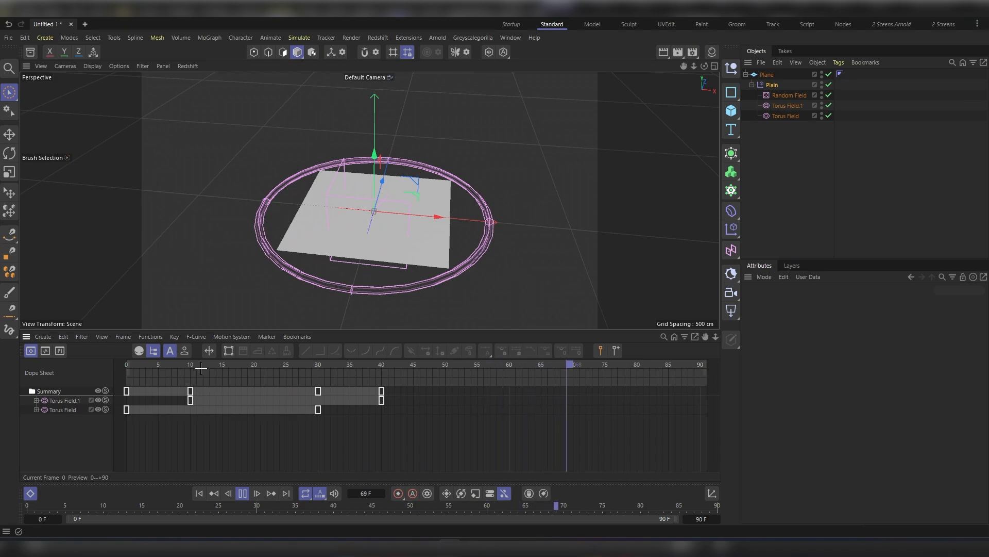
key(F8)
click(131, 364)
- Switch the duplicate Torus Field's blending to Normal and preview the animation, stopping at frame 25
click(772, 85)
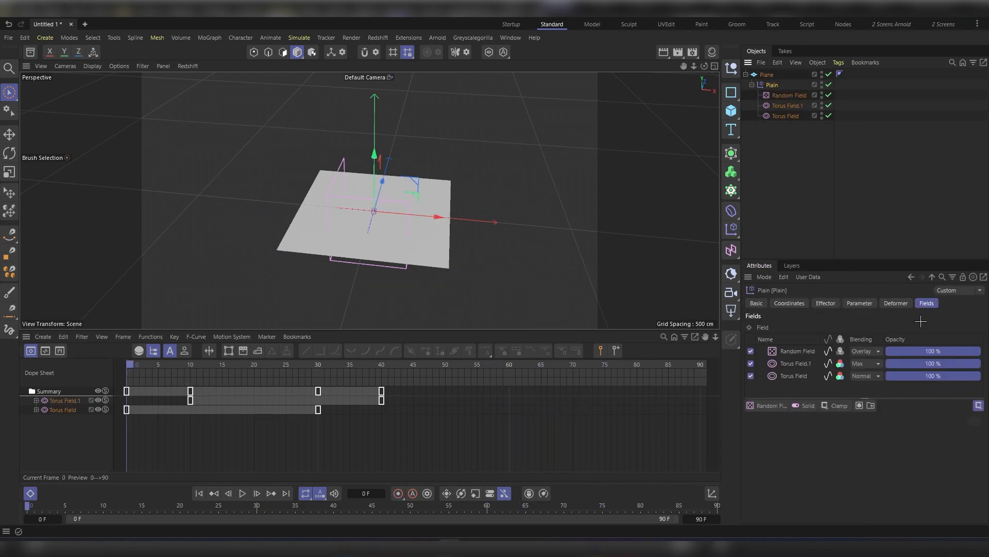
click(863, 363)
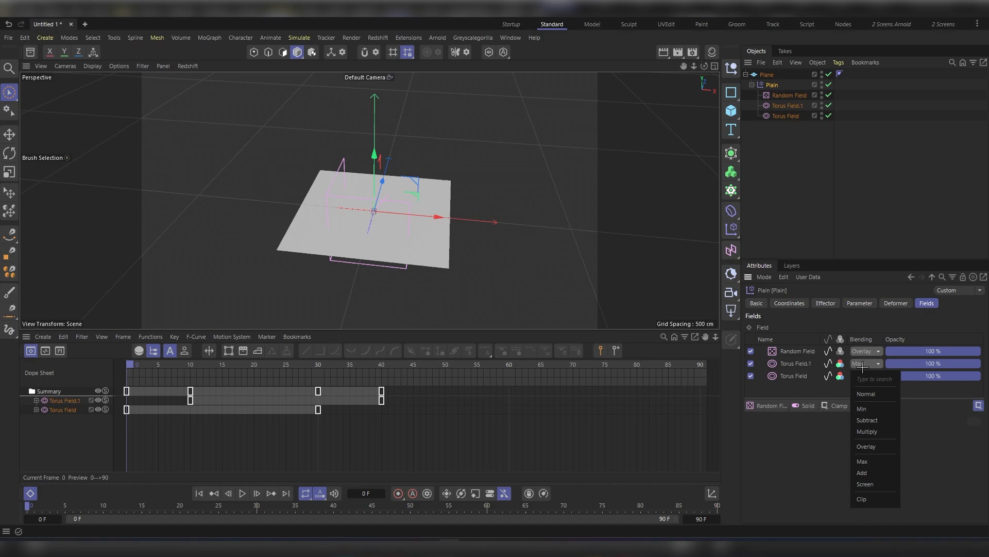
click(876, 393)
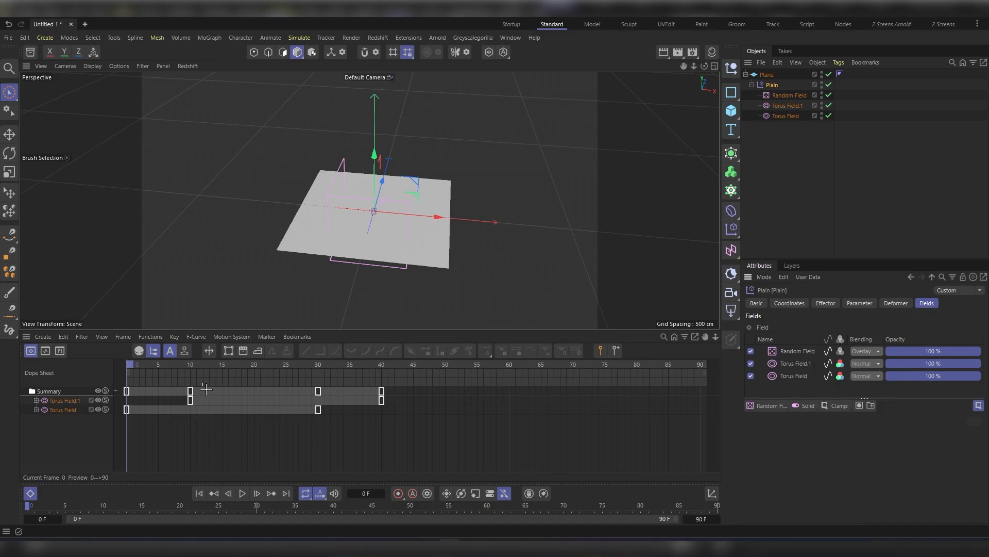
key(F8)
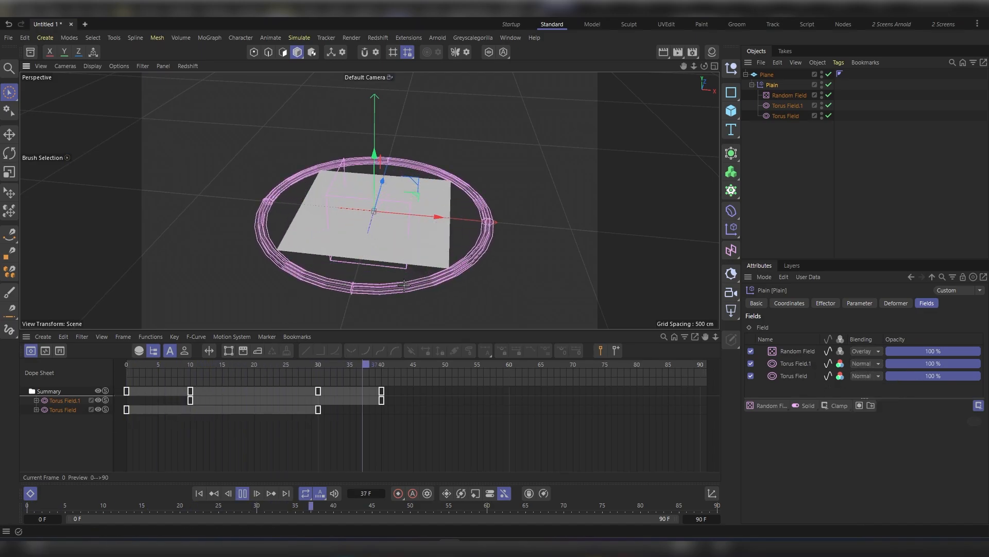
key(F8)
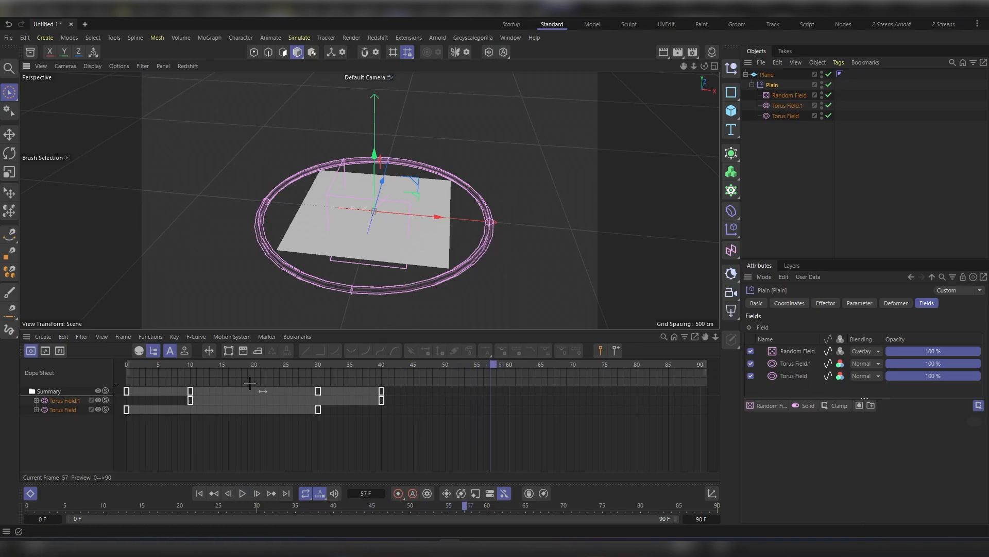
drag(250, 382, 287, 380)
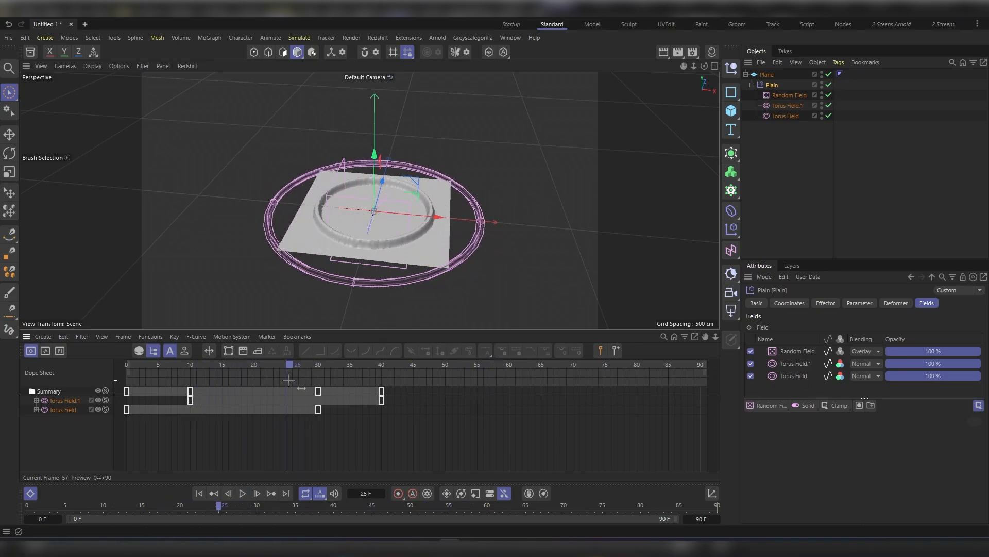
- Set the duplicate Torus Field's blending to Max and play the animation from frame 0
click(860, 365)
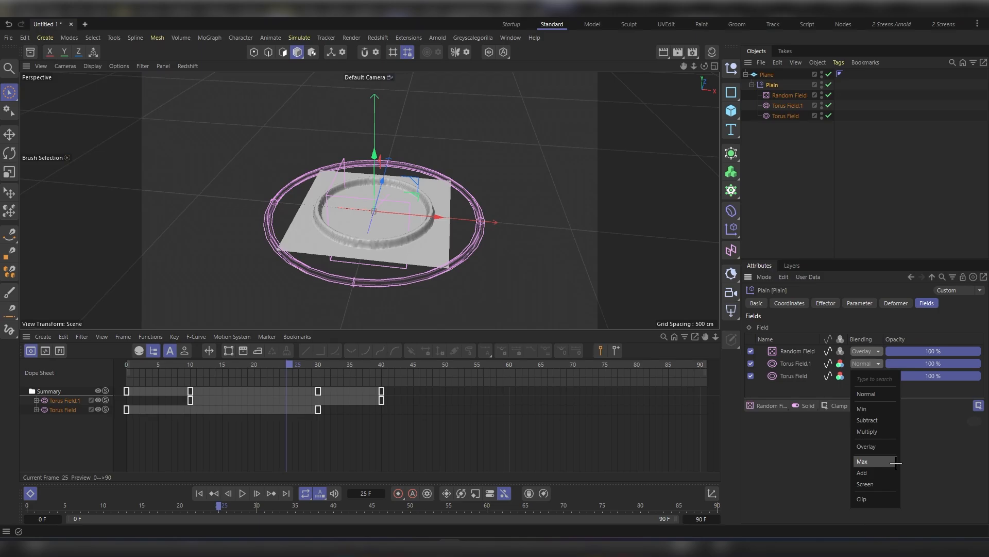
click(880, 463)
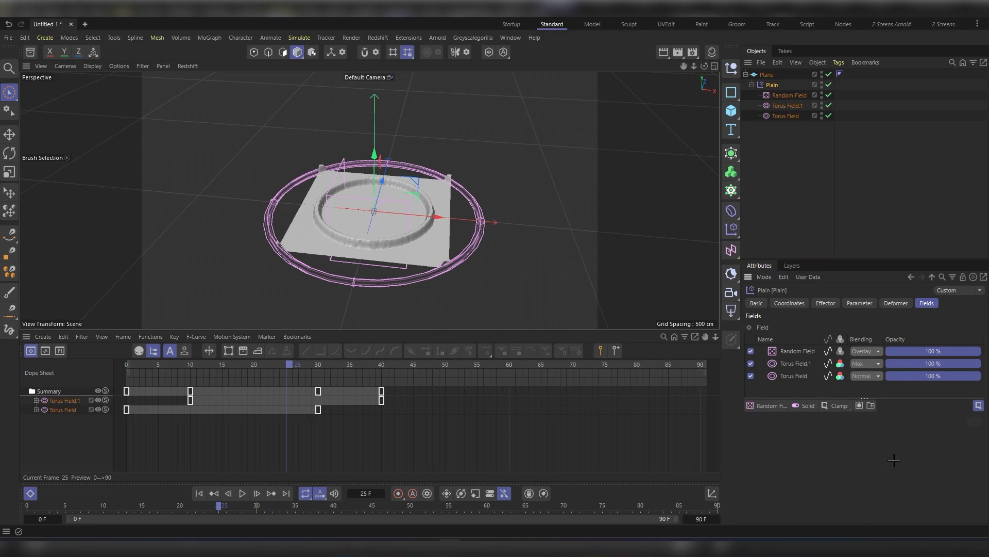
click(206, 367)
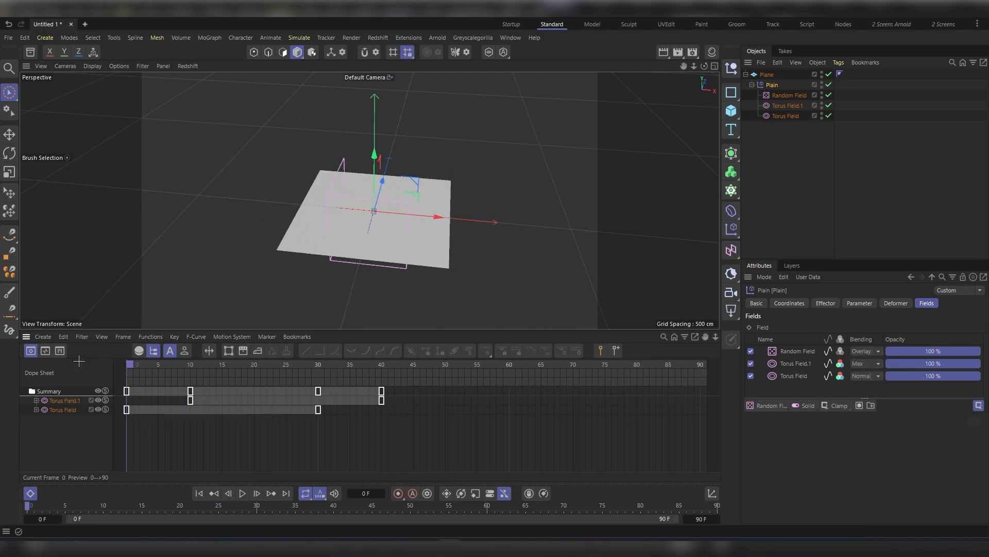
key(F8)
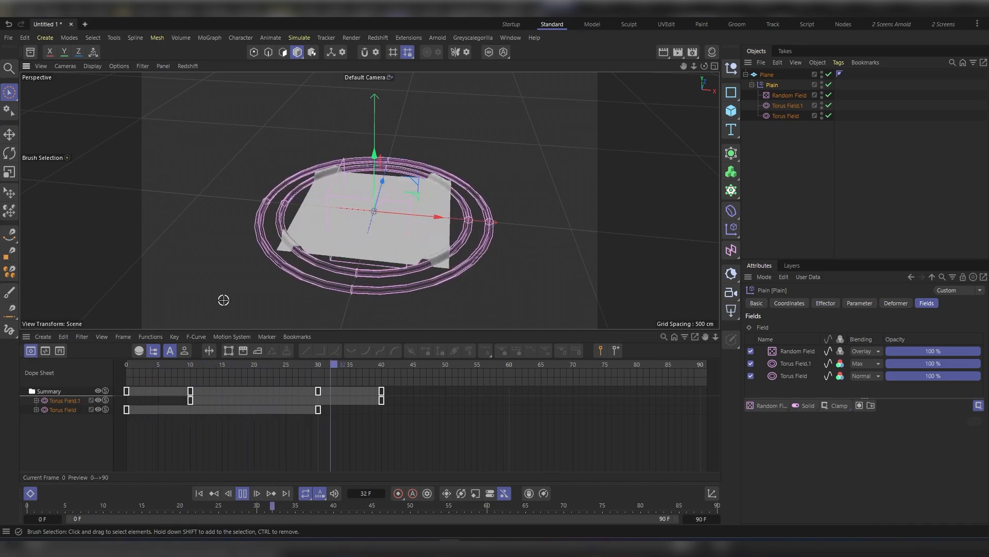